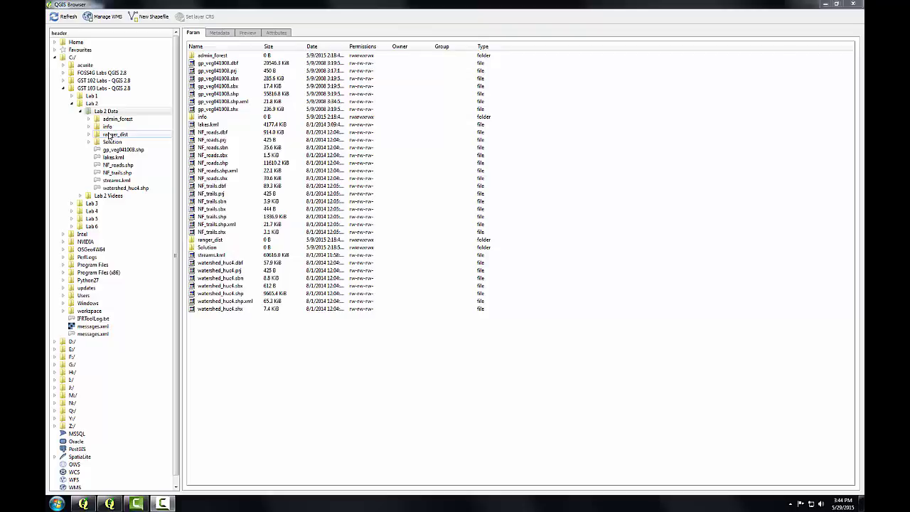
Review the metadata of watershed_huc4.shp, streams.kml, NF_trails.shp, NF_roads.shp and gp_veg041008.shp
left_click(116, 189)
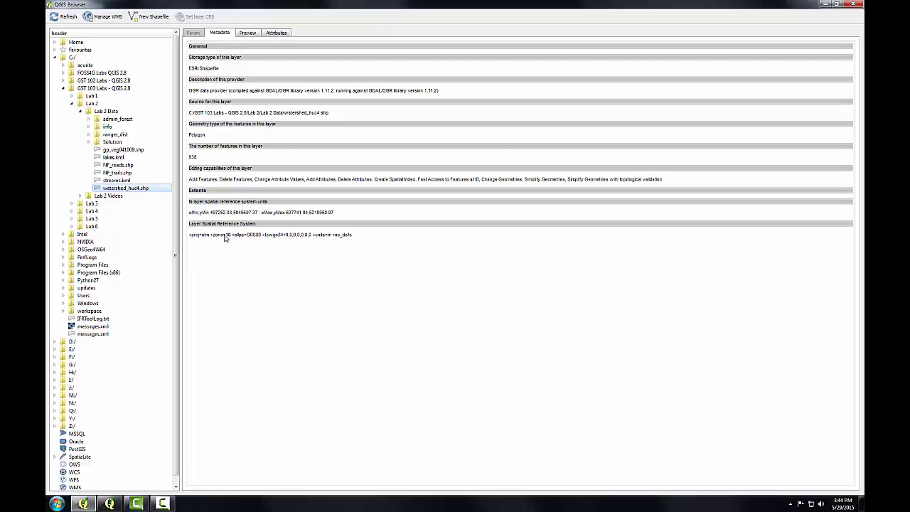
left_click(118, 180)
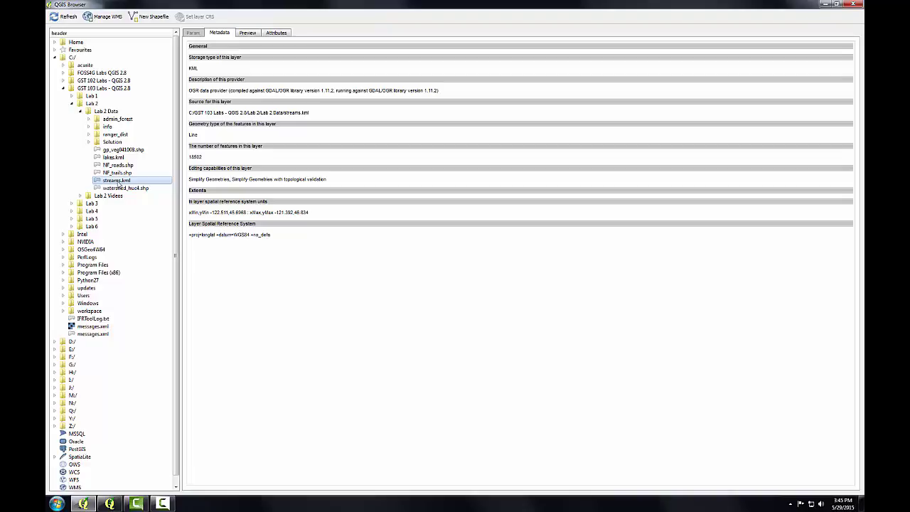
left_click(116, 173)
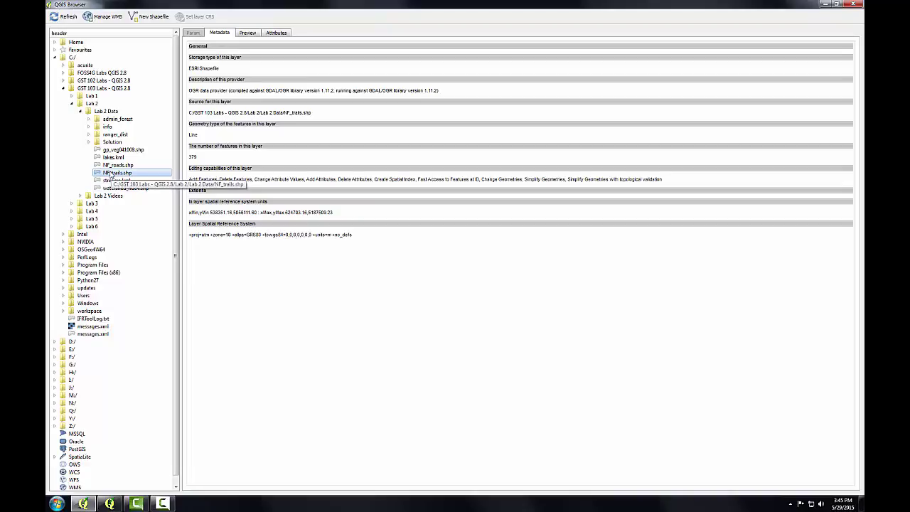
left_click(112, 166)
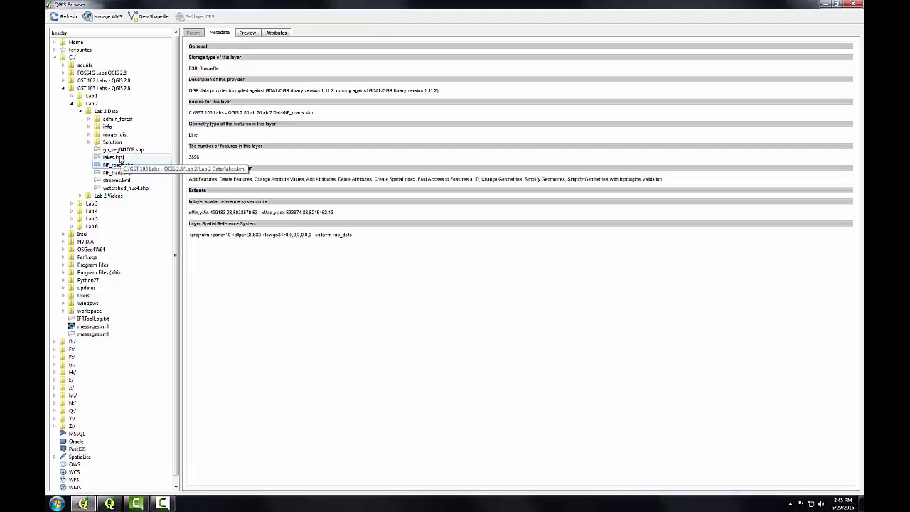
left_click(113, 151)
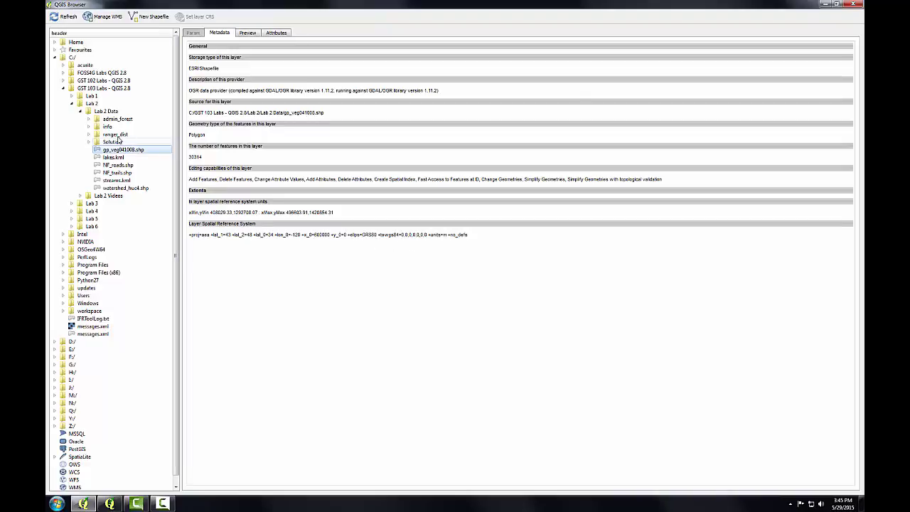
Check the ranger_dist and admin_forest coverage metadata, then switch to QGIS Desktop
left_click(89, 136)
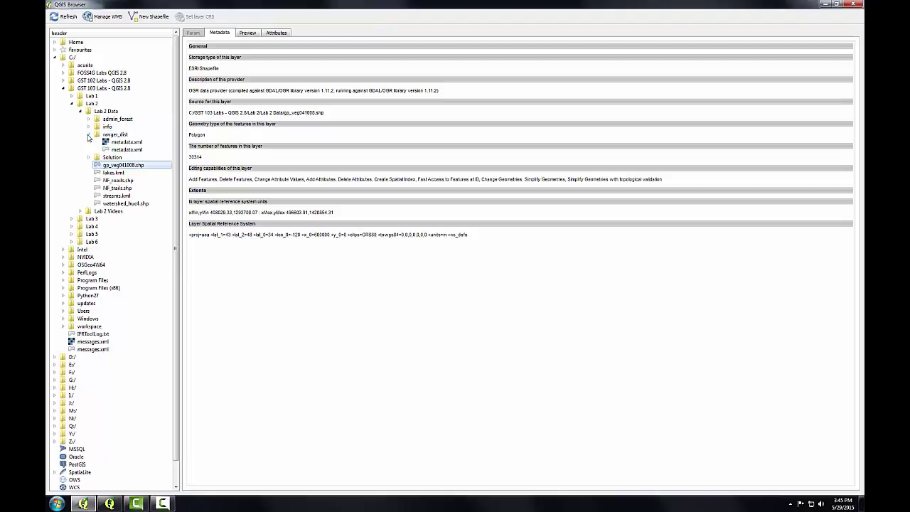
left_click(111, 150)
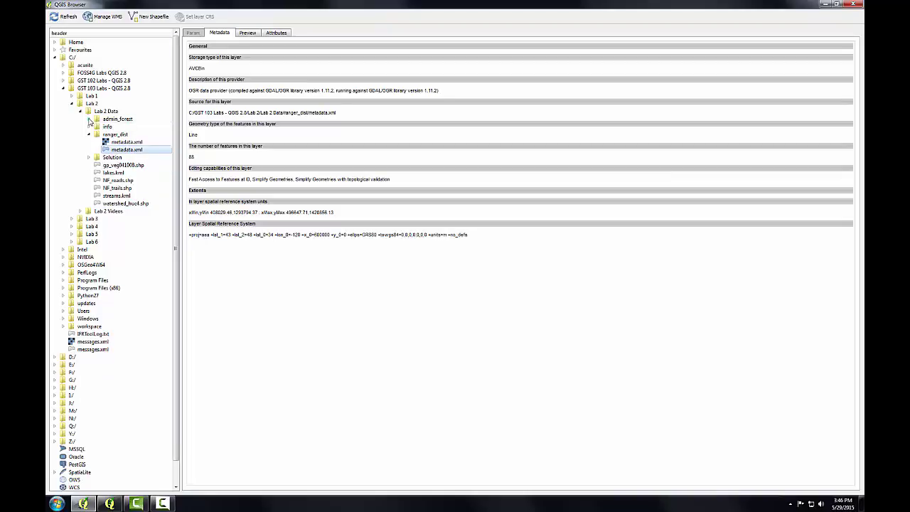
left_click(89, 120)
left_click(126, 134)
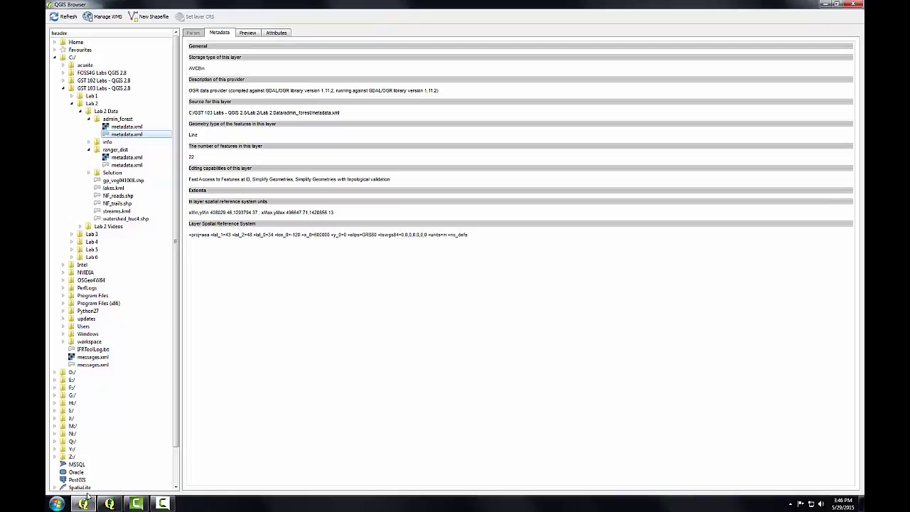
left_click(111, 504)
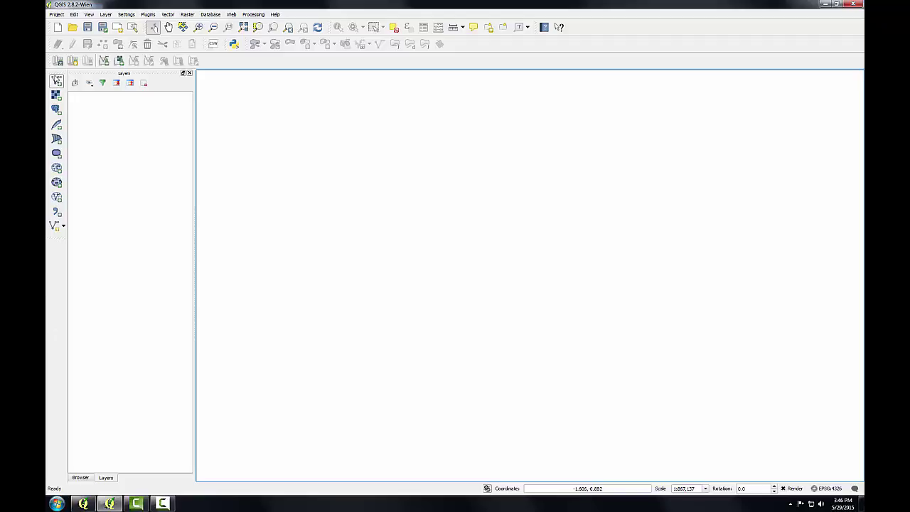
Open Lab 2 Data's admin_forest folder as an Arc/Info Binary Coverage directory source
left_click(57, 81)
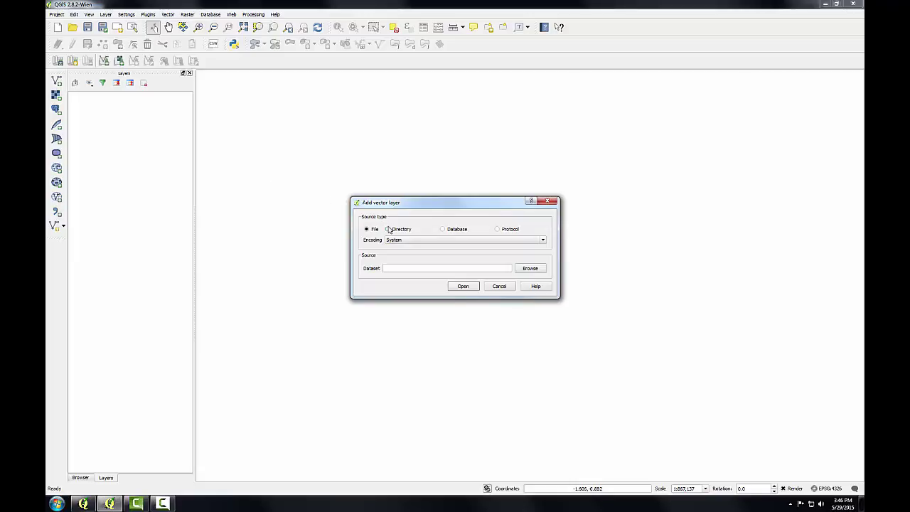
left_click(388, 228)
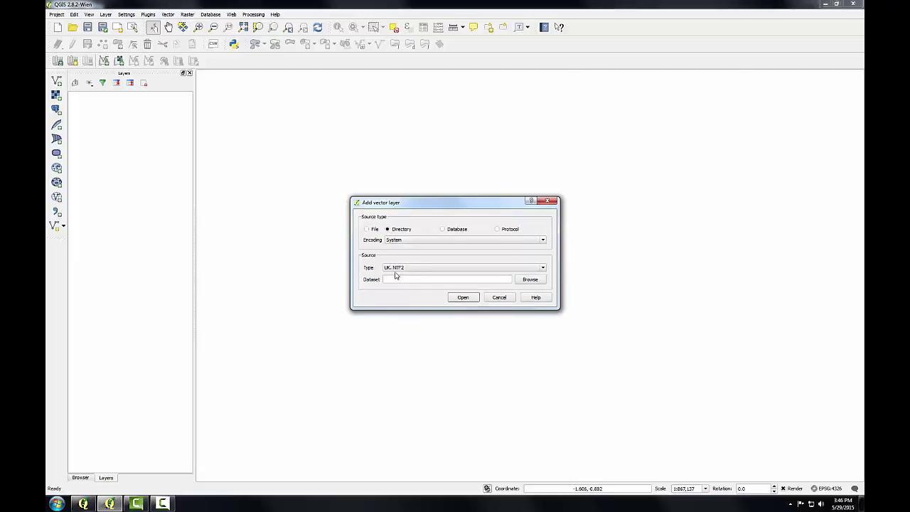
left_click(542, 269)
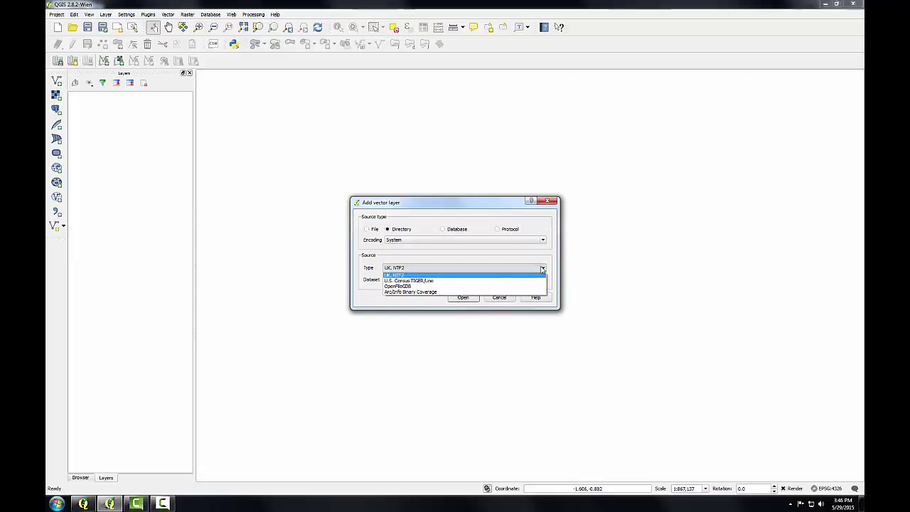
left_click(440, 294)
left_click(526, 279)
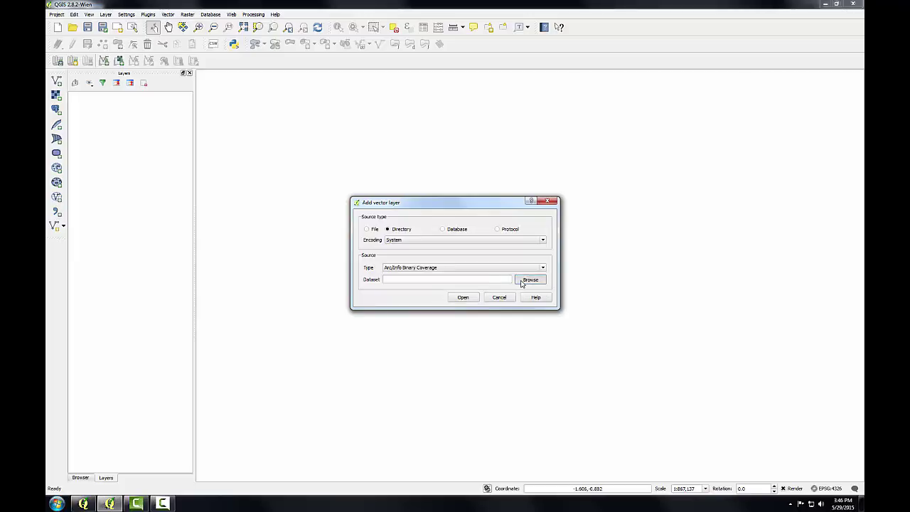
left_click(462, 228)
left_click(473, 247)
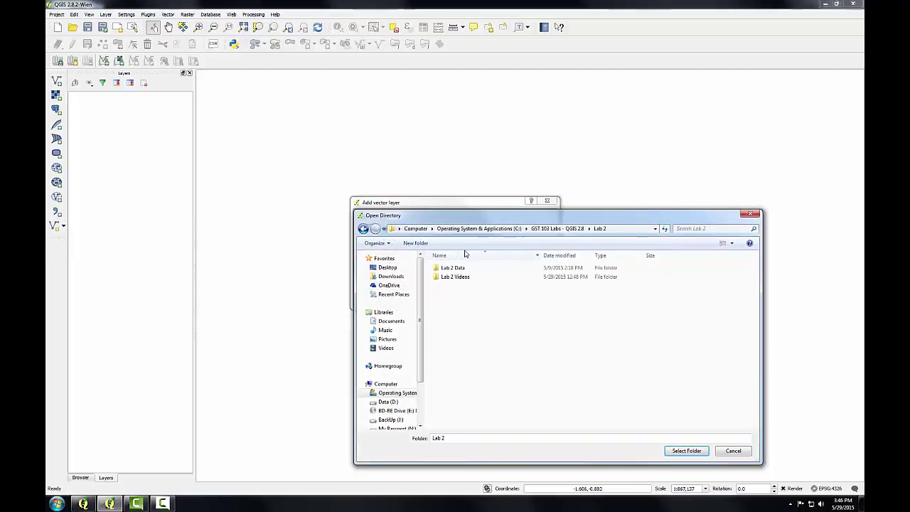
double_click(445, 268)
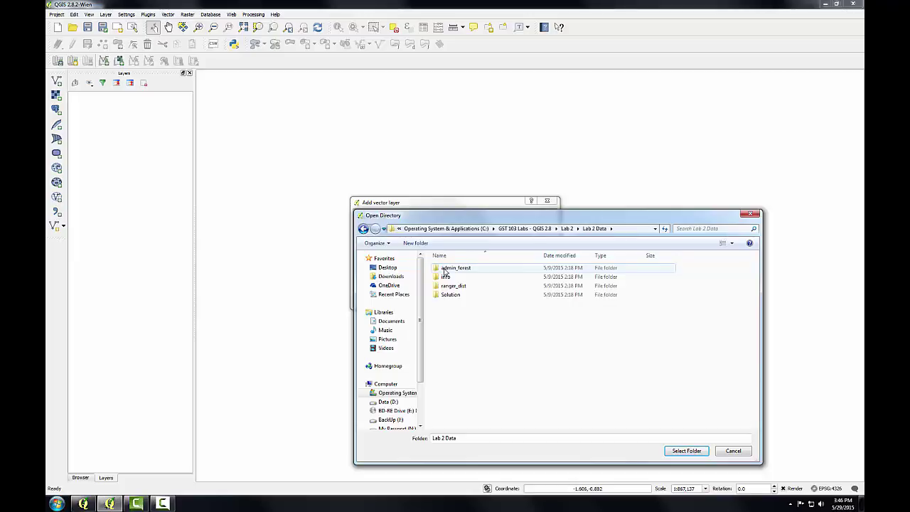
left_click(448, 268)
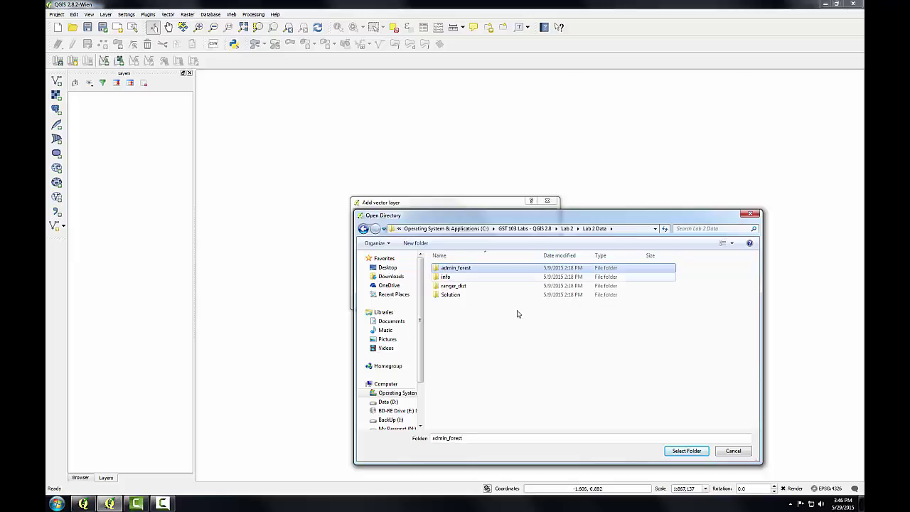
left_click(678, 450)
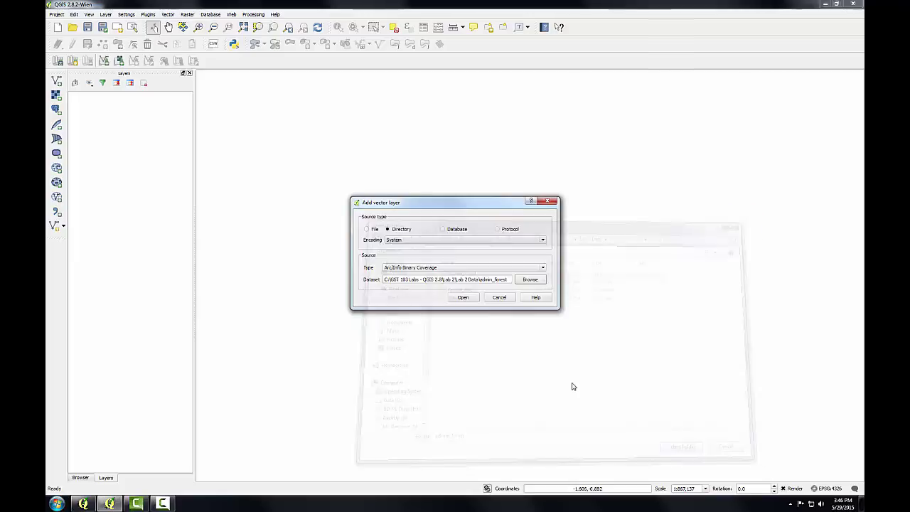
left_click(464, 298)
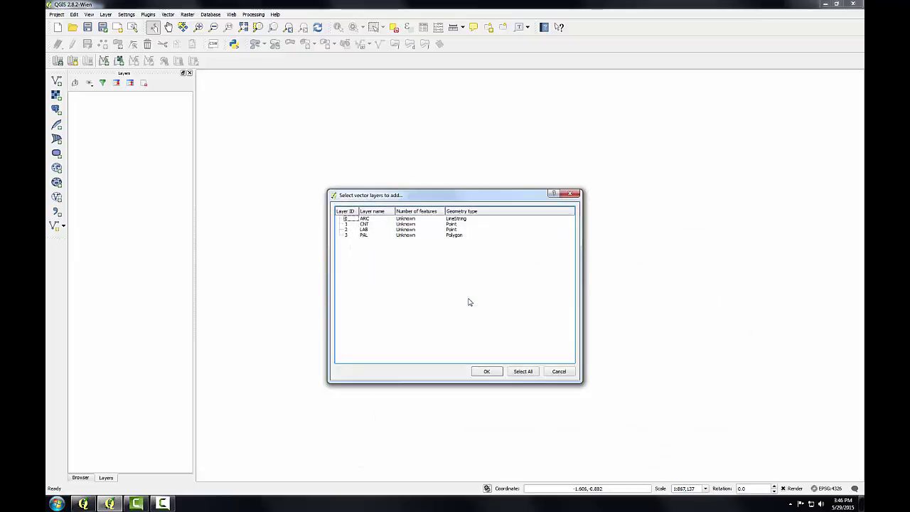
Add admin_forest's PAL polygon sublayer to the map
left_click(364, 237)
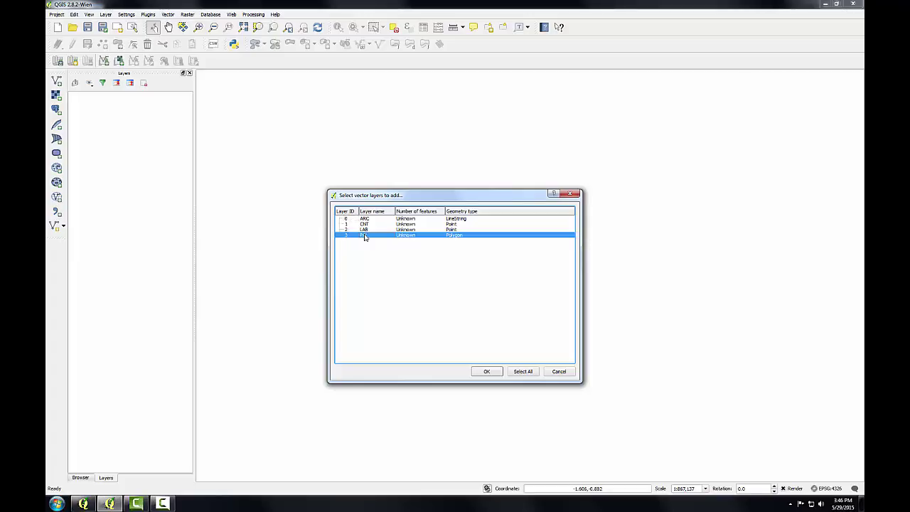
left_click(486, 371)
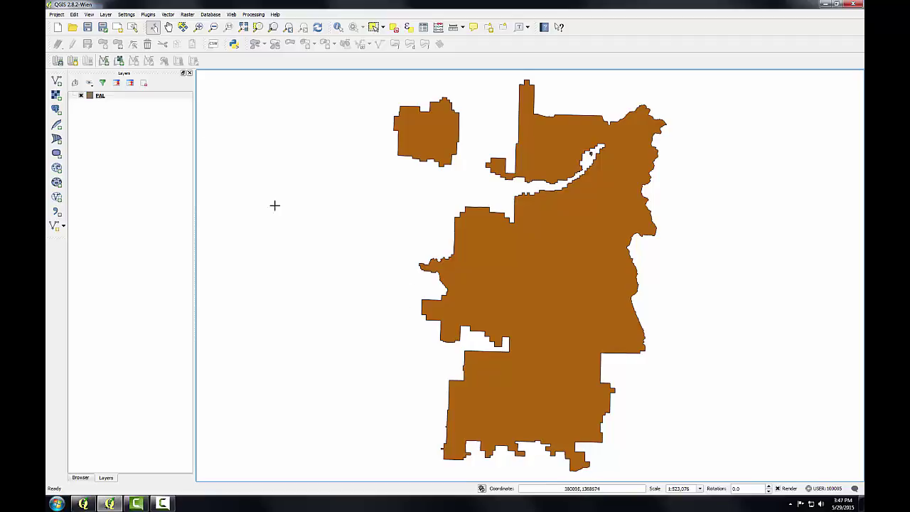
Start saving the PAL layer as admin_forest.shp in the Lab 2 Data folder
right_click(96, 97)
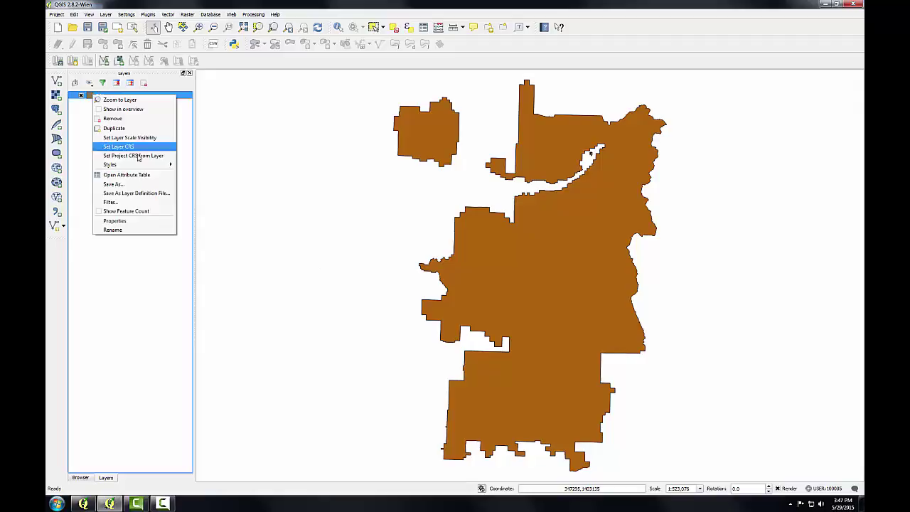
left_click(145, 186)
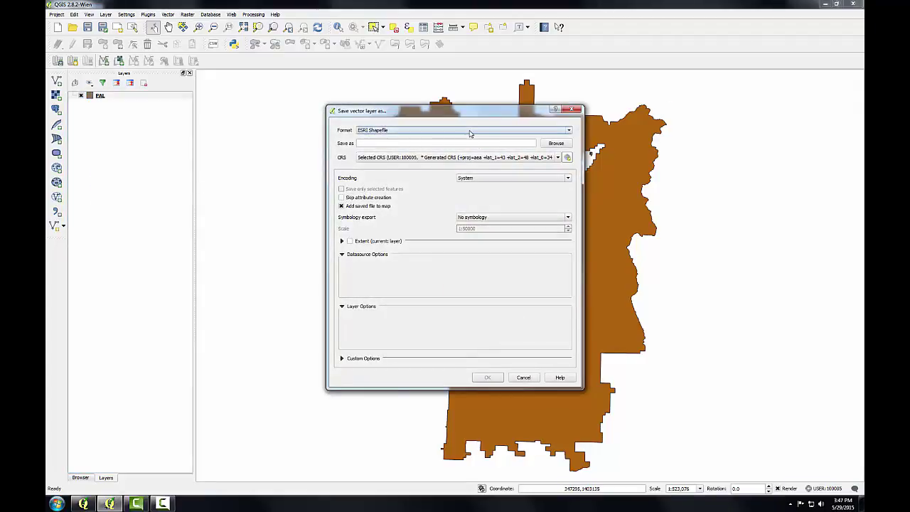
left_click(556, 144)
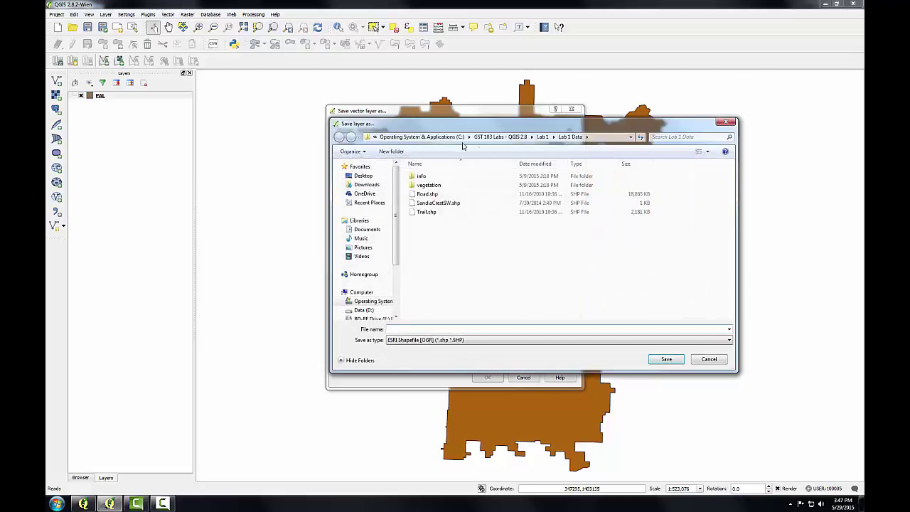
left_click(531, 136)
left_click(551, 165)
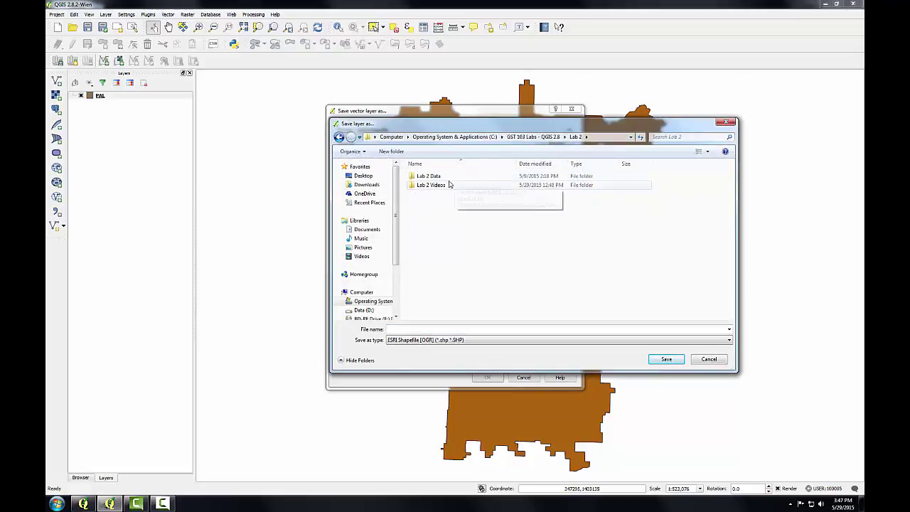
double_click(426, 176)
left_click(419, 328)
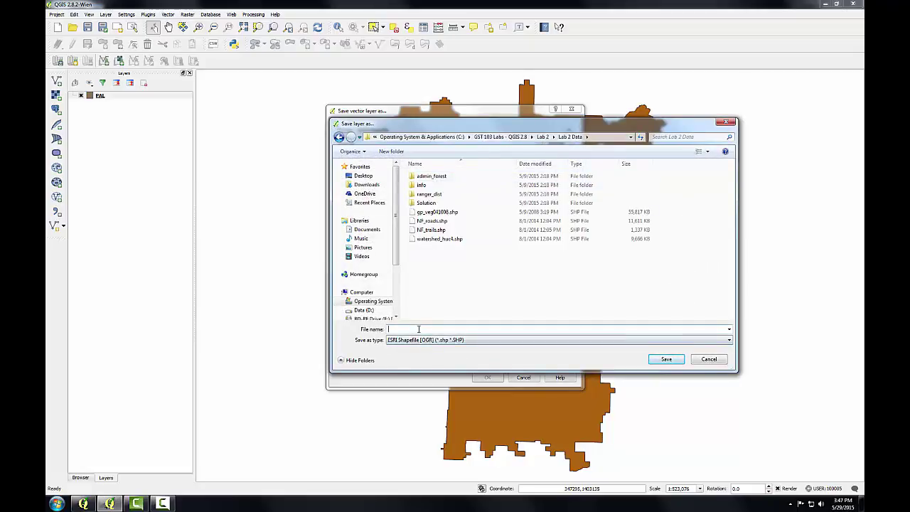
type("admin")
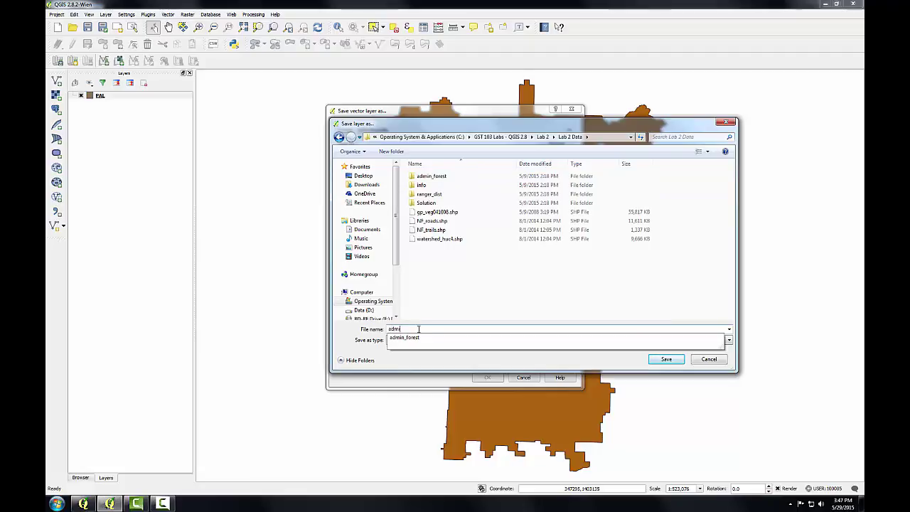
type("_forest")
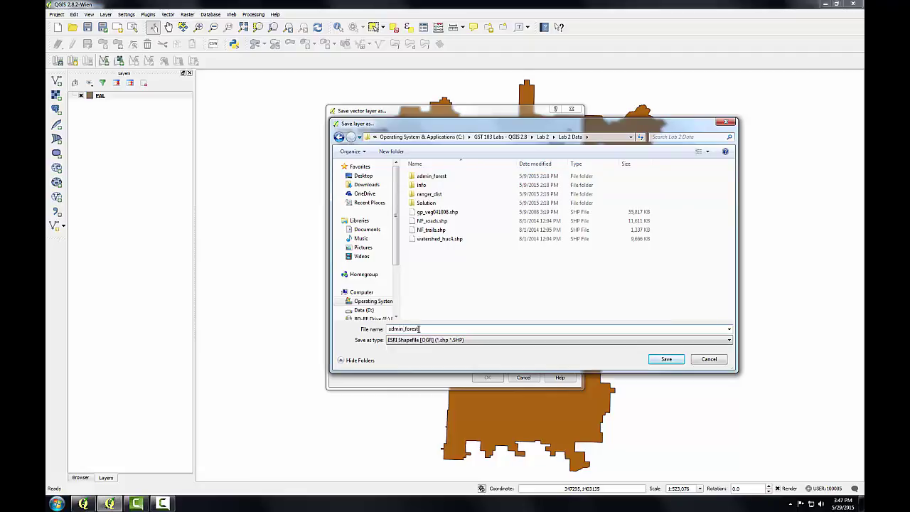
type(".shp")
key("Return")
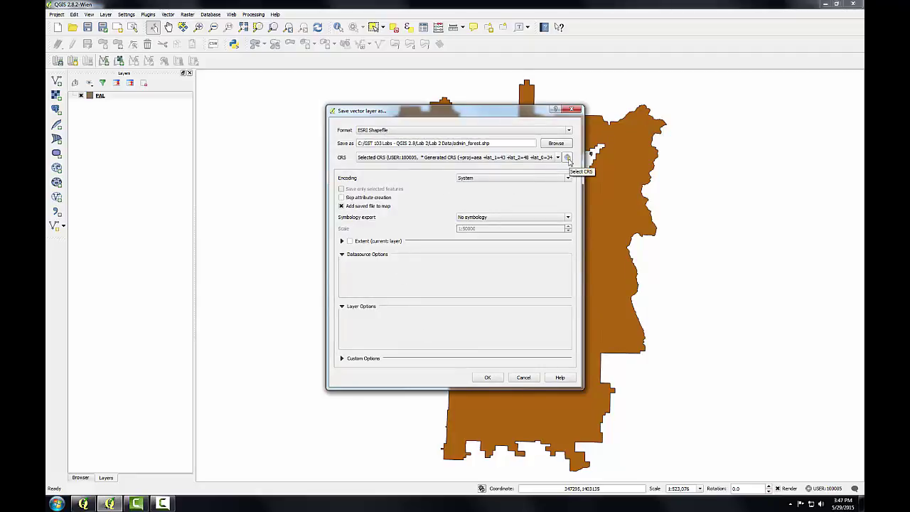
Export admin_forest.shp in NAD83 / UTM zone 10N (EPSG 26910)
left_click(567, 158)
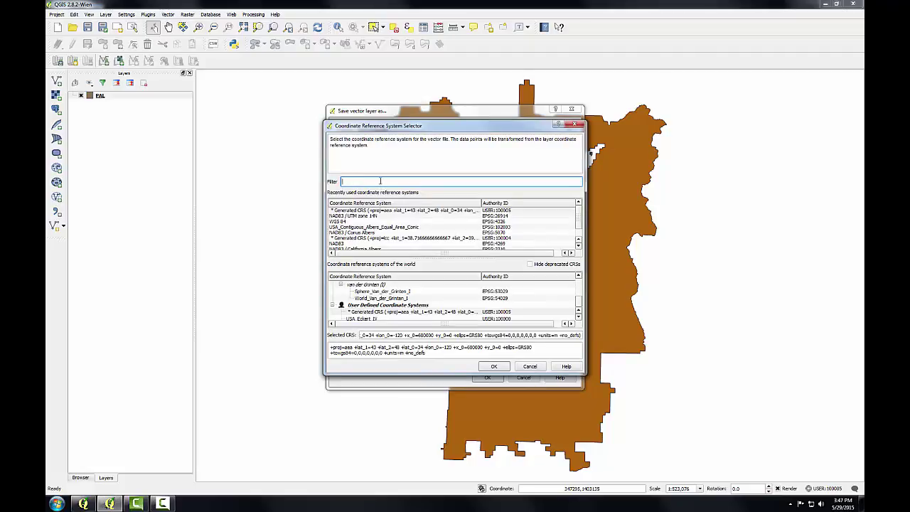
type("2")
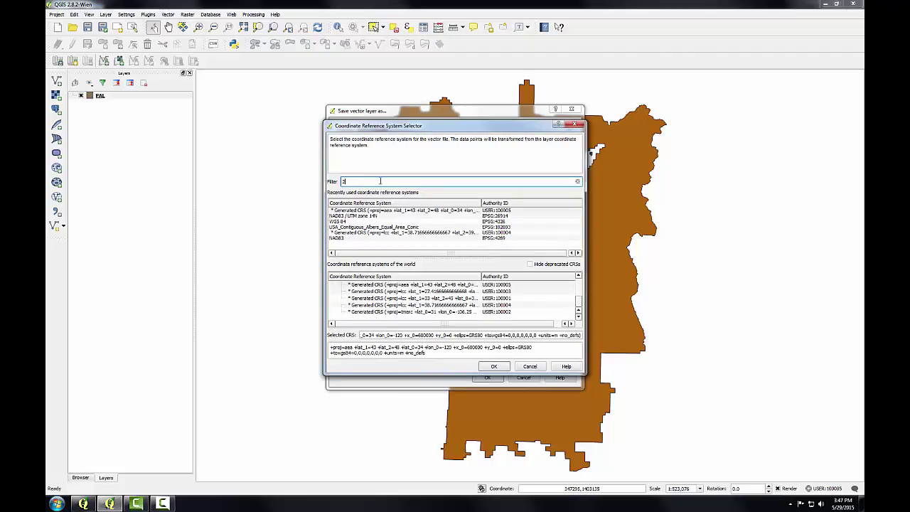
type("6910")
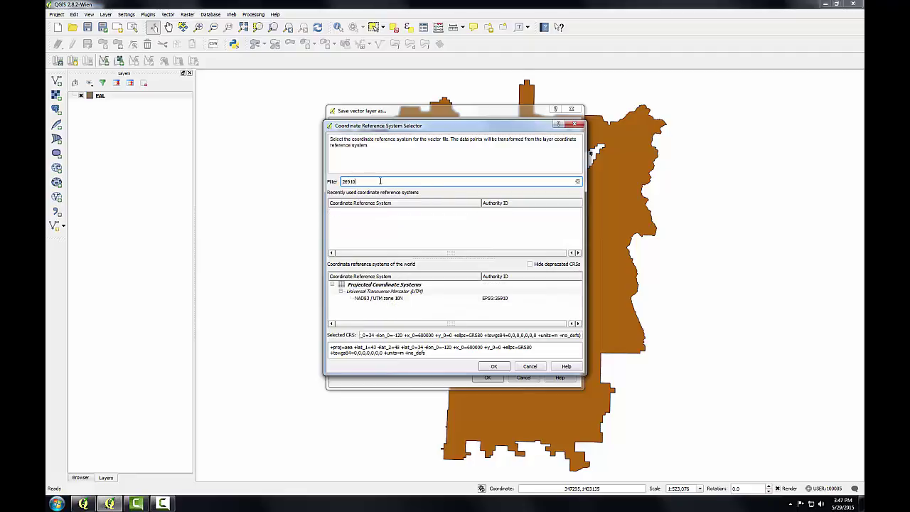
left_click(381, 299)
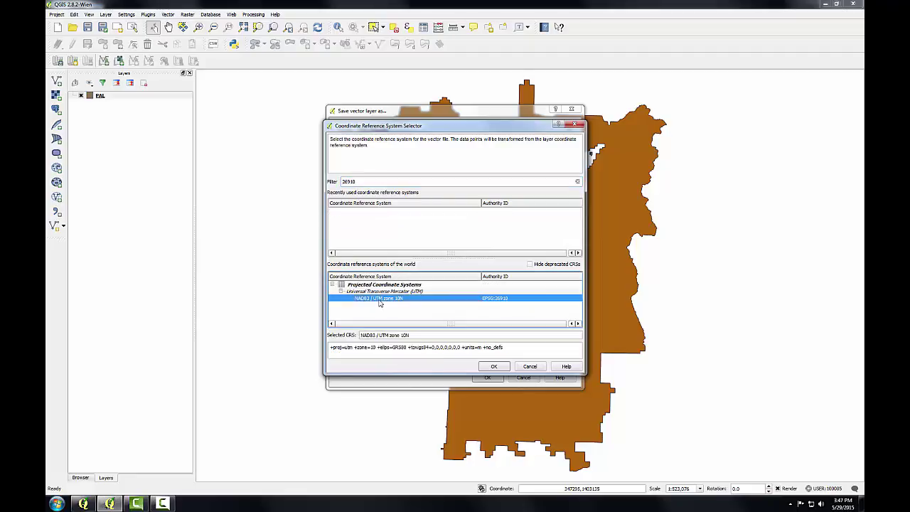
left_click(482, 367)
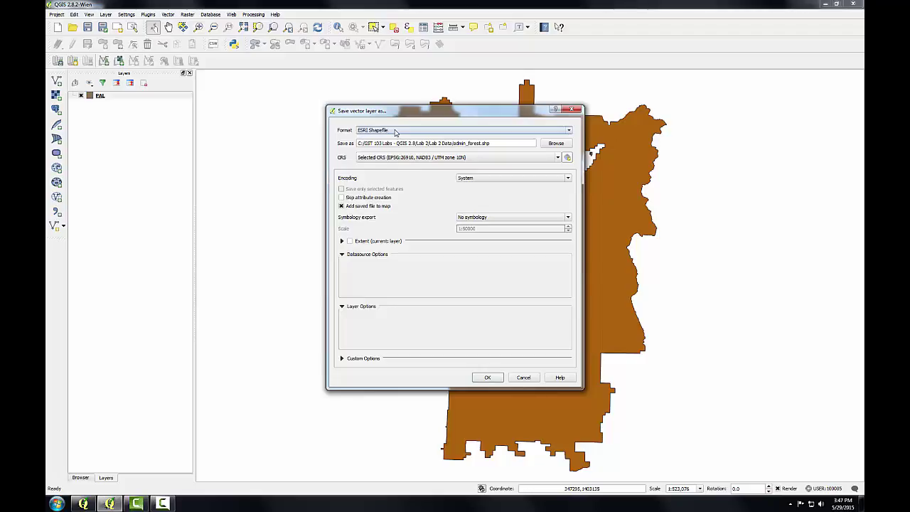
left_click(484, 377)
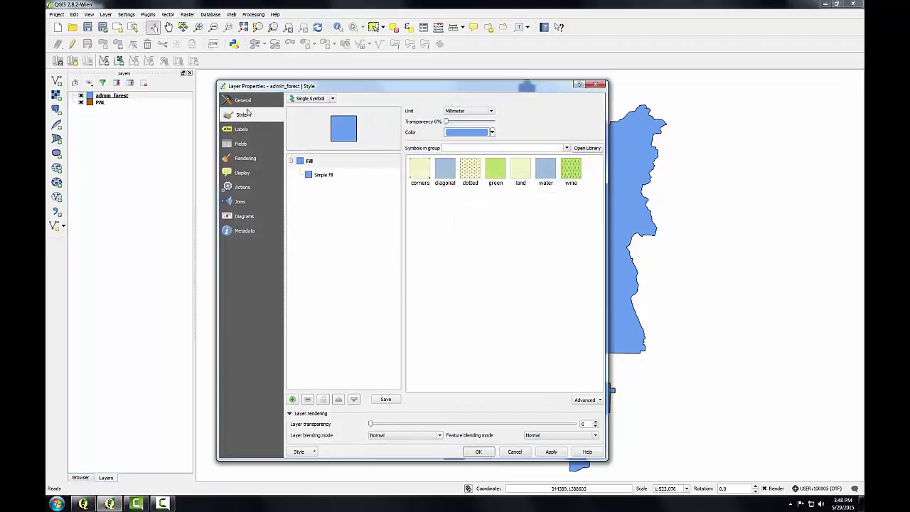
Check admin_forest's CRS in its properties, then remove the PAL layer
left_click(241, 103)
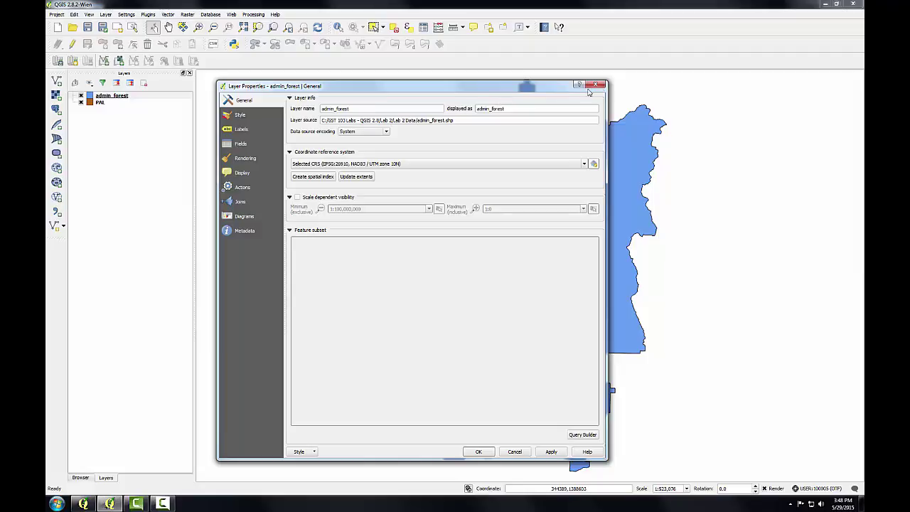
key("Escape")
right_click(104, 101)
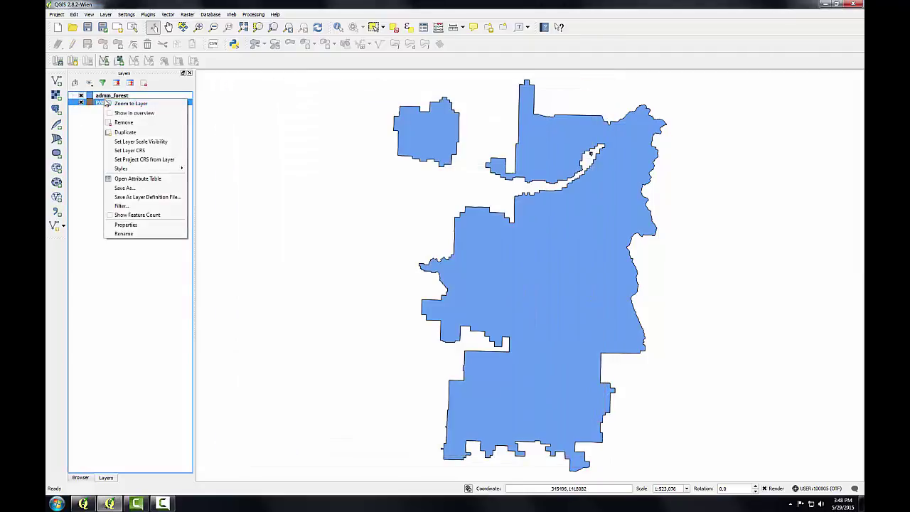
left_click(124, 125)
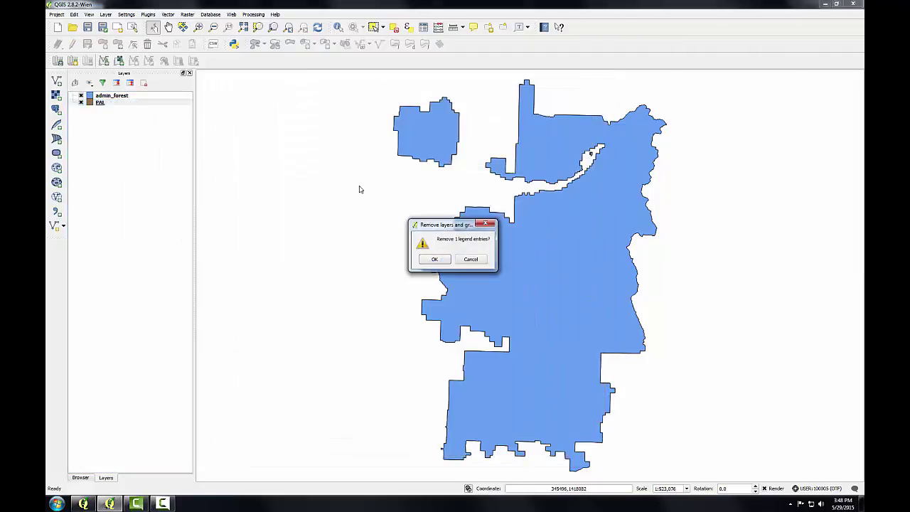
left_click(432, 259)
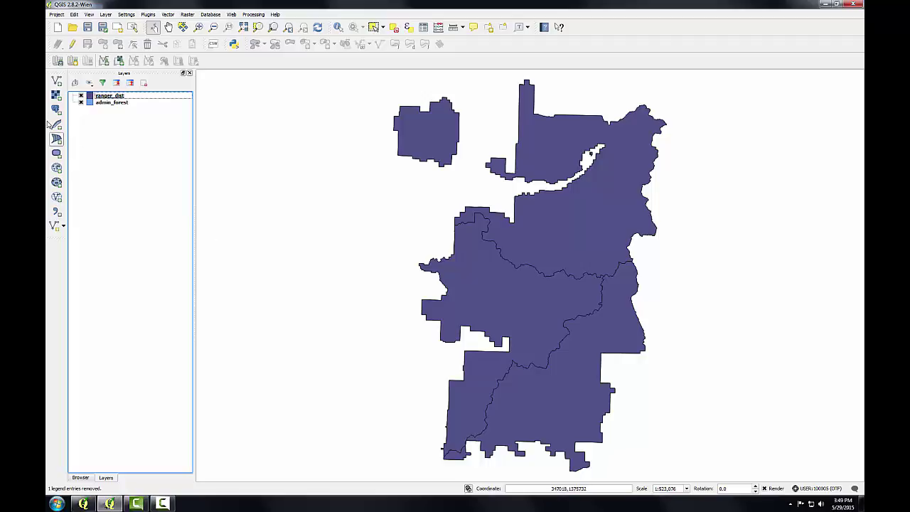
Add the gp_veg041008.shp shapefile to the map and check its coordinate reference system
left_click(57, 82)
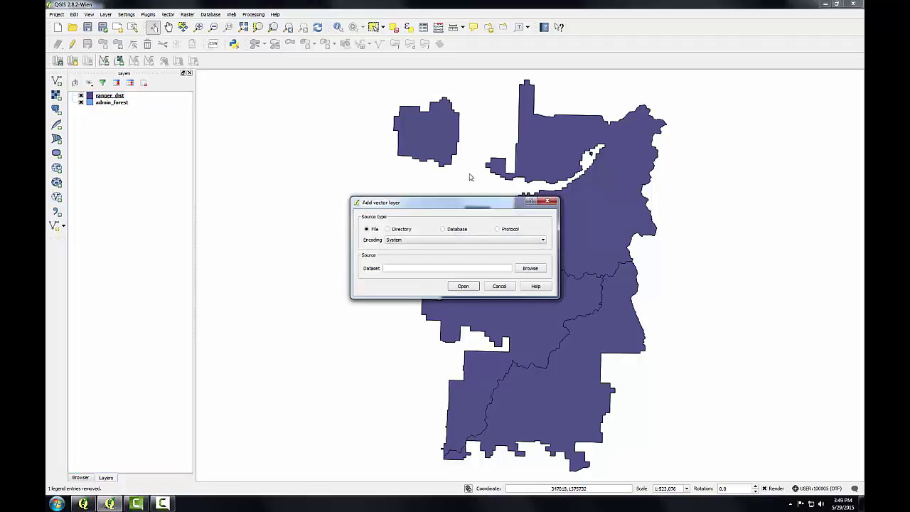
left_click(538, 269)
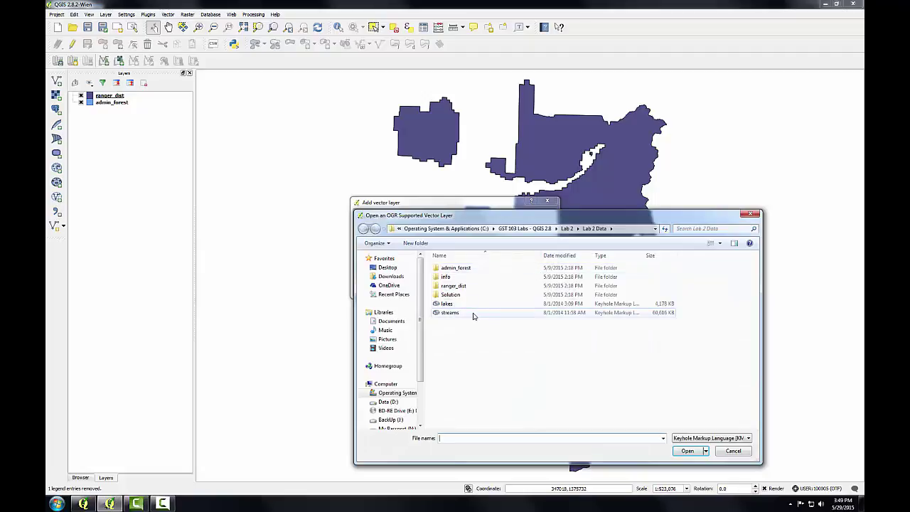
left_click(718, 439)
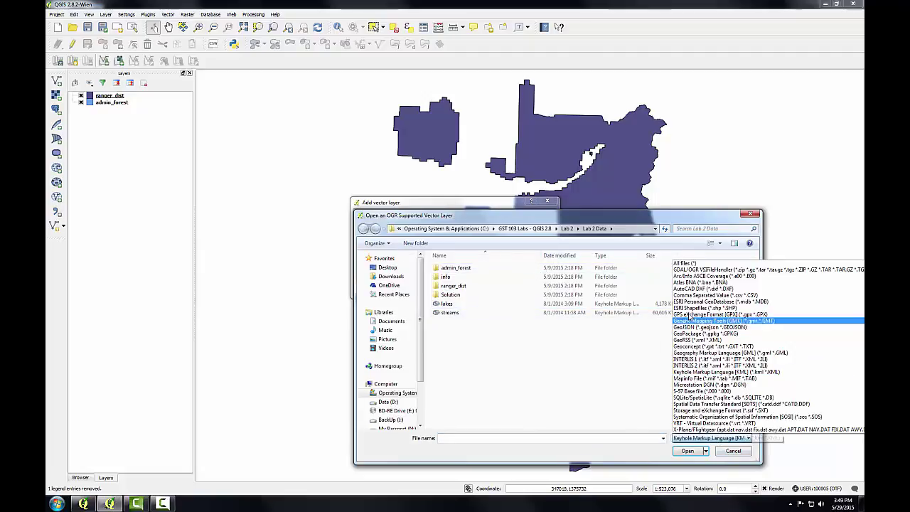
left_click(690, 308)
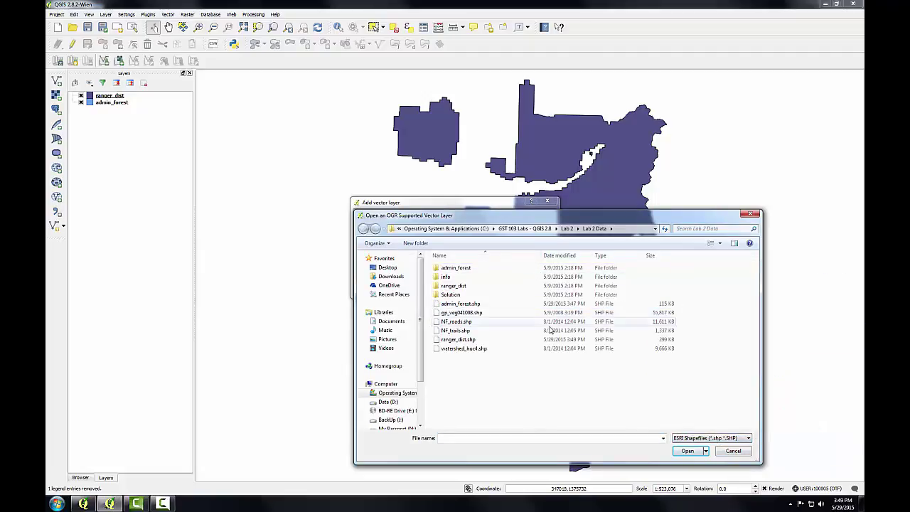
left_click(472, 313)
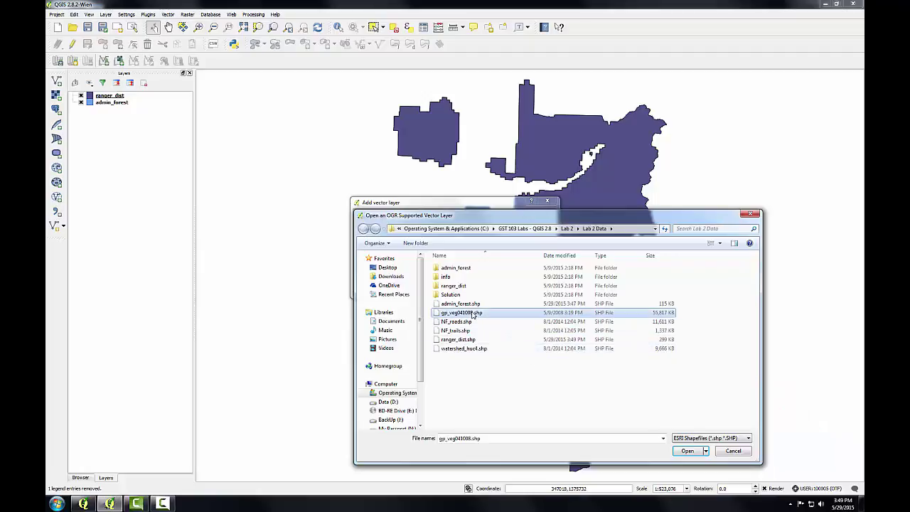
left_click(687, 451)
left_click(462, 287)
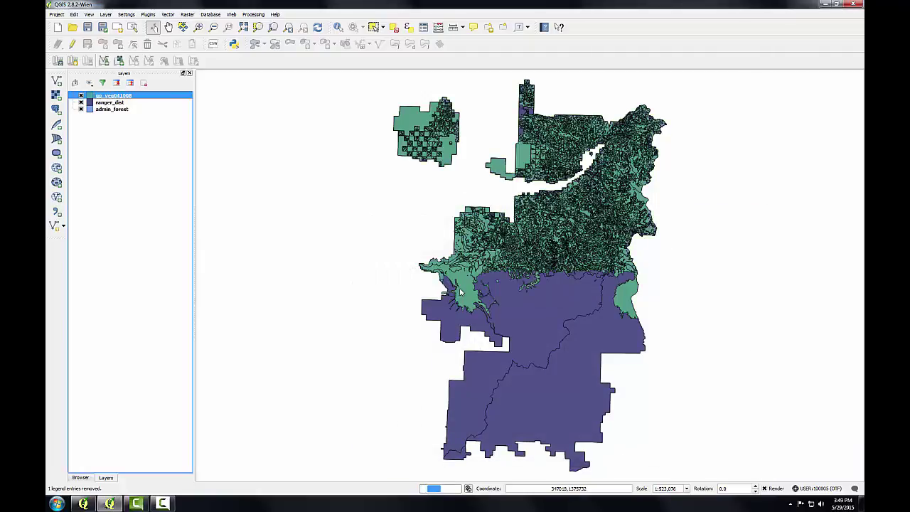
double_click(102, 96)
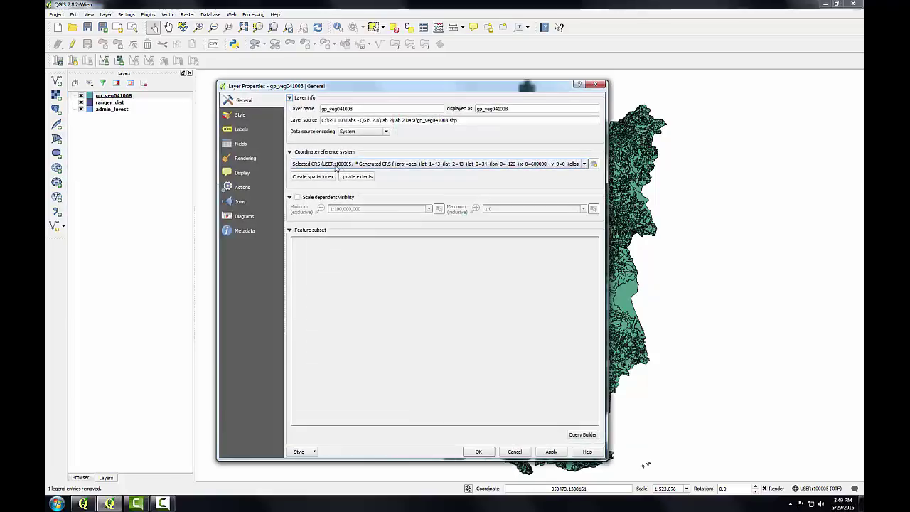
left_click(597, 86)
Start saving gp_veg041008 to a new file named gp_veg041008_utm.shp
right_click(100, 96)
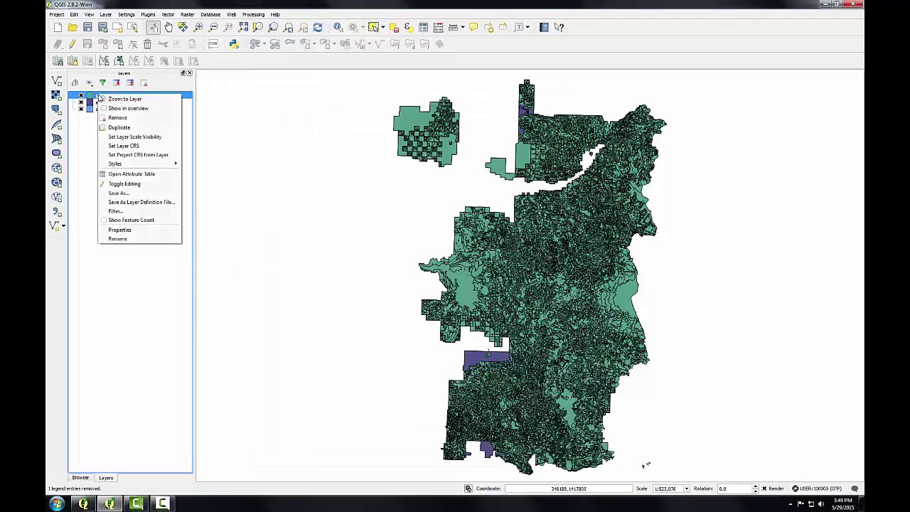
left_click(142, 194)
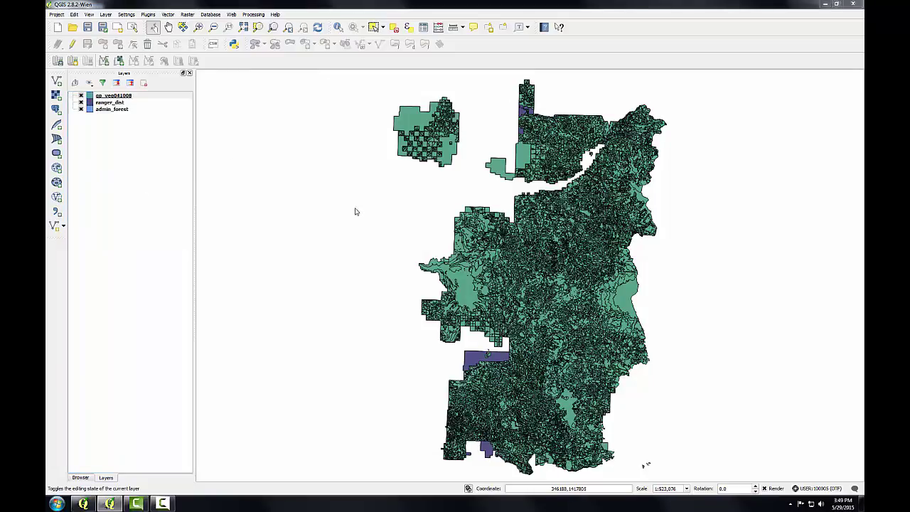
left_click(556, 144)
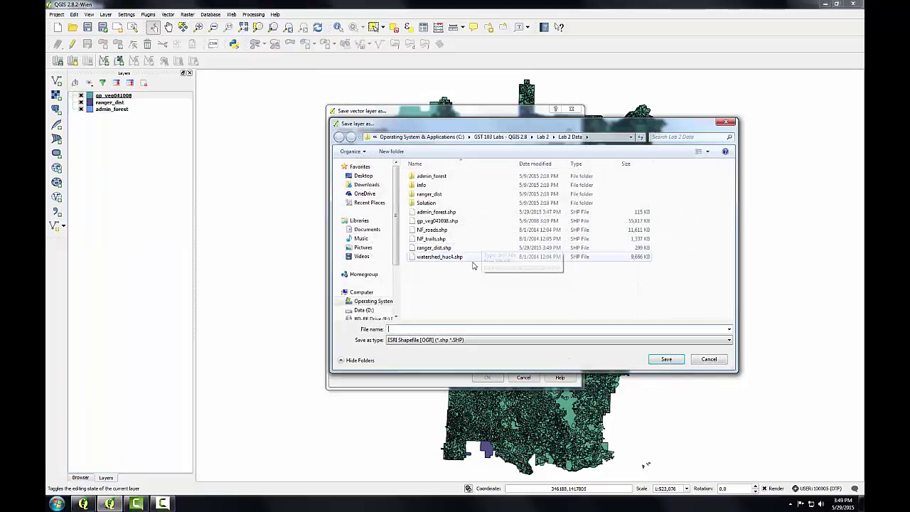
left_click(436, 222)
left_click(421, 329)
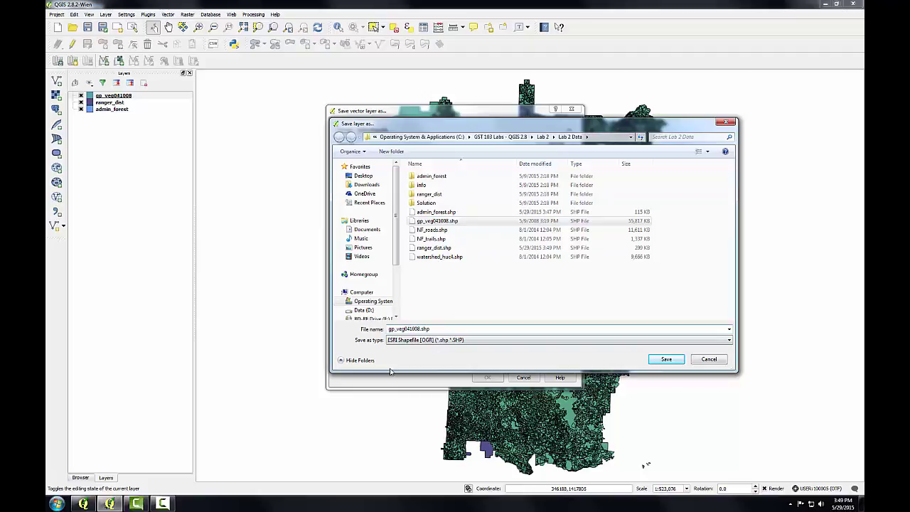
type("_")
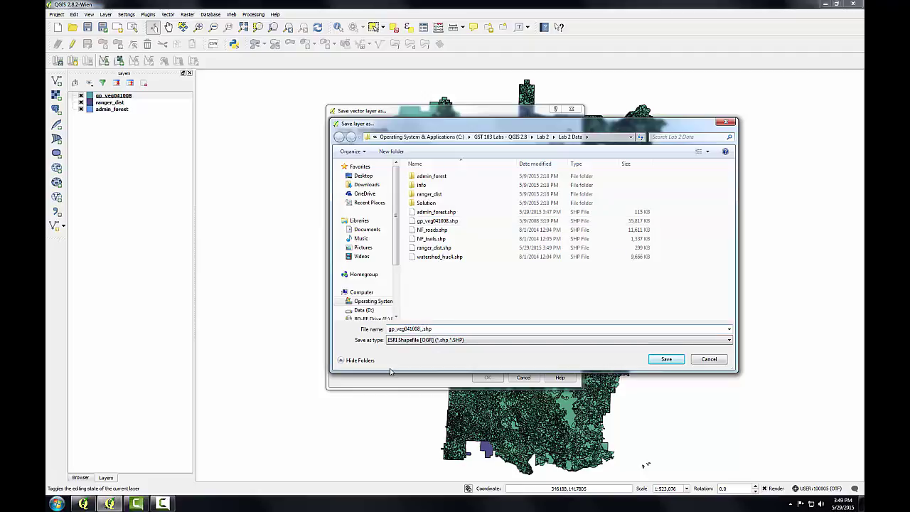
type("utm")
left_click(677, 359)
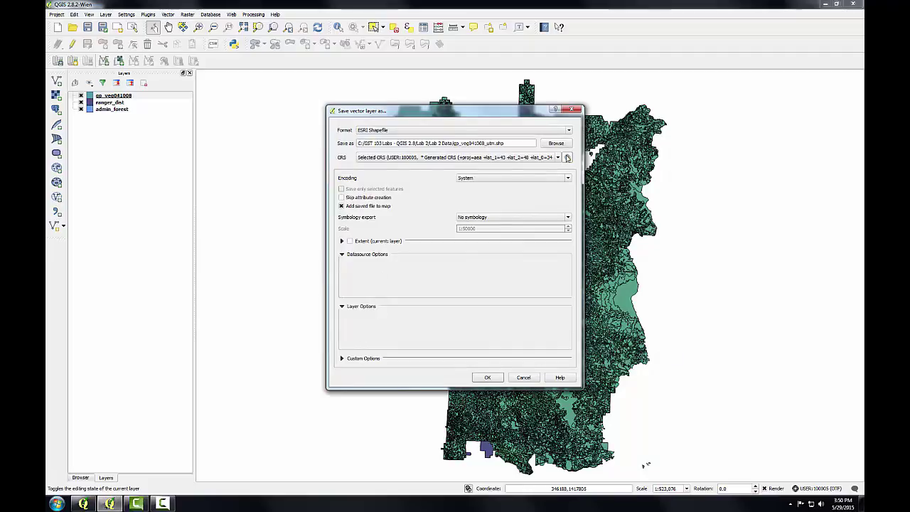
Export gp_veg041008_utm reprojected to NAD83 / UTM zone 10N
left_click(567, 158)
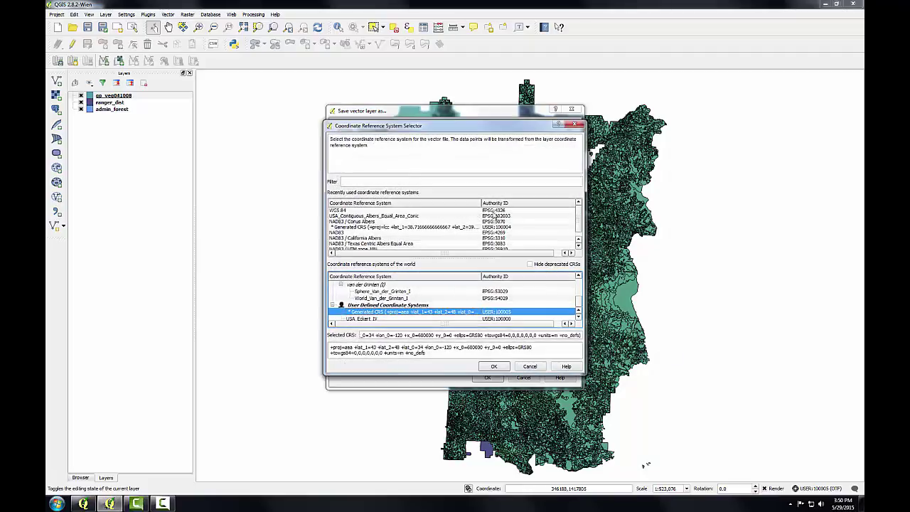
left_click(491, 249)
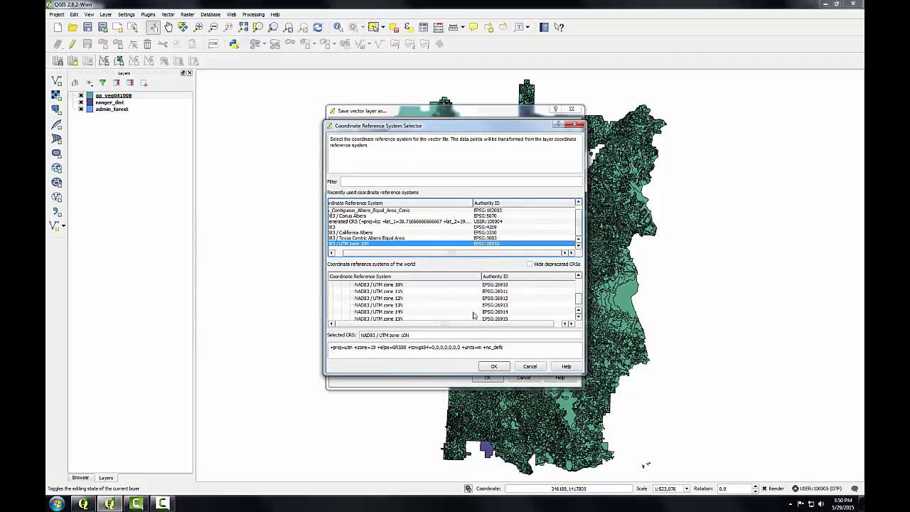
left_click(493, 366)
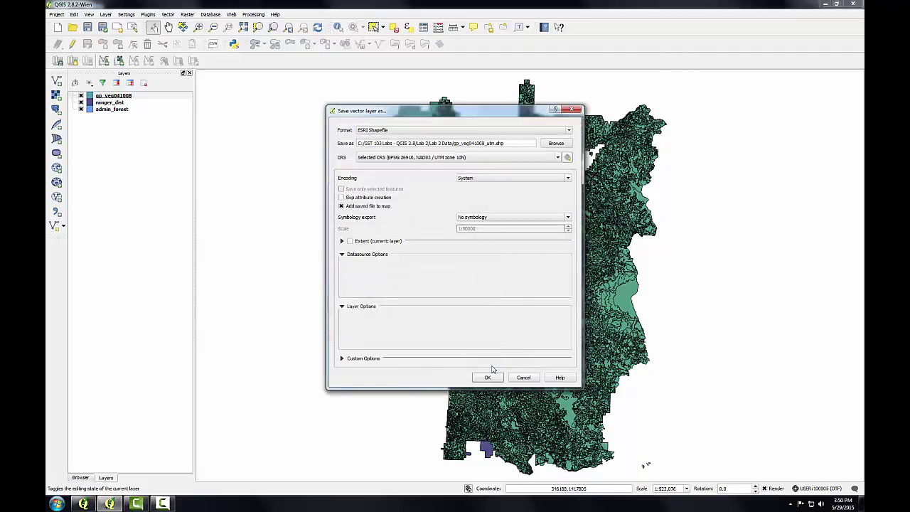
left_click(490, 378)
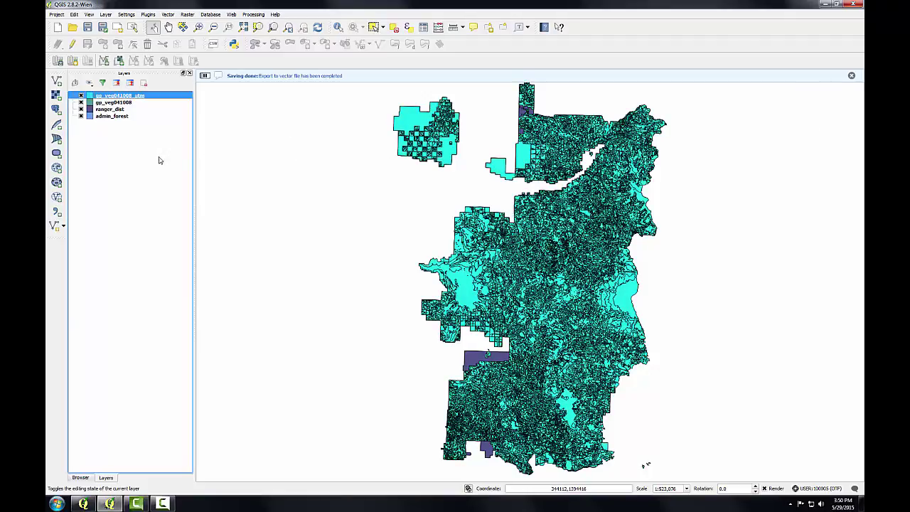
Remove the original gp_veg041008 layer, leaving gp_veg041008_utm on the map
right_click(103, 101)
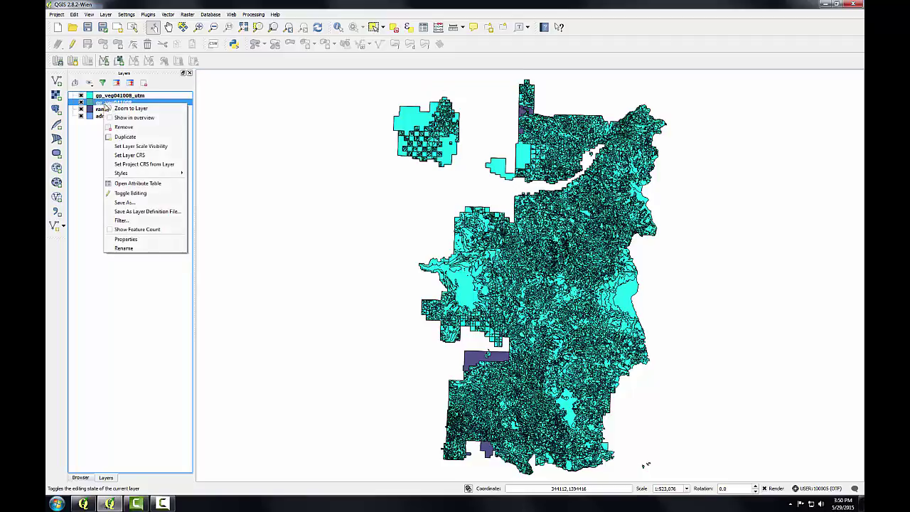
left_click(113, 129)
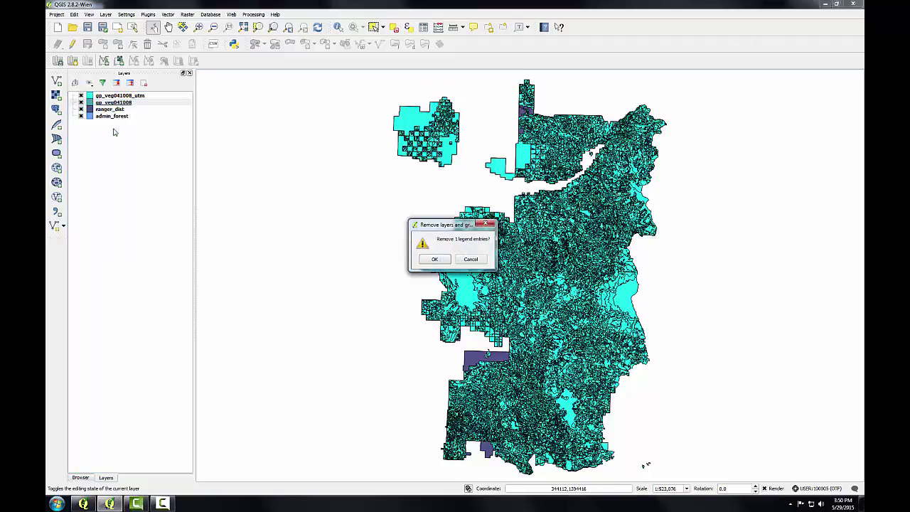
left_click(432, 260)
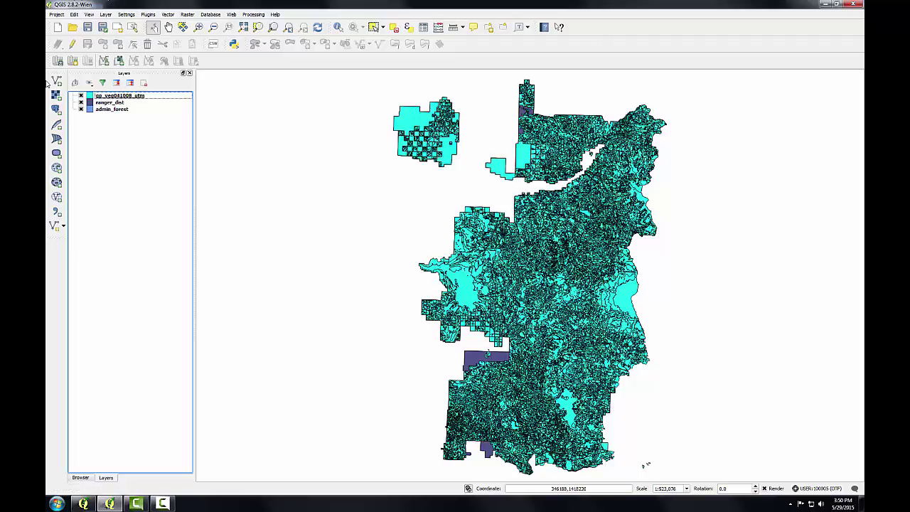
Add NF_roads.shp, NF_trails.shp and watershed_huc4.shp to the map as vector layers
left_click(56, 80)
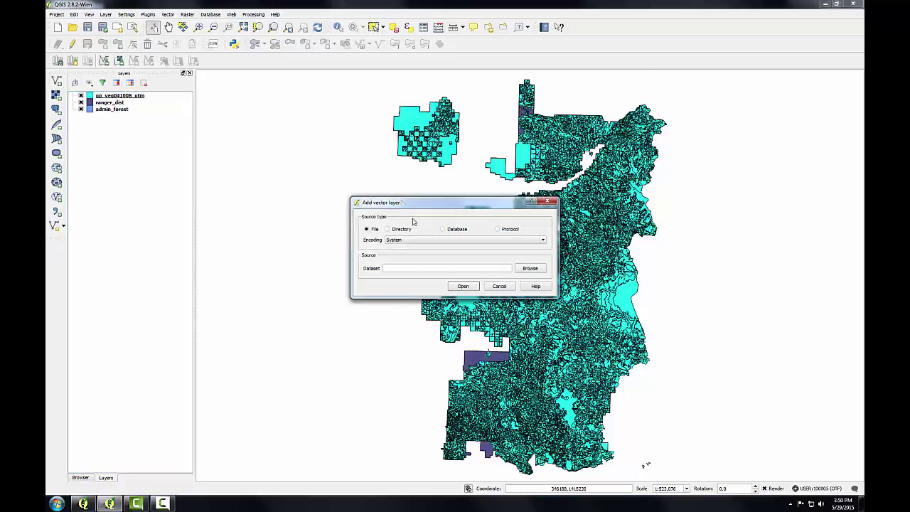
left_click(530, 268)
left_click(455, 330)
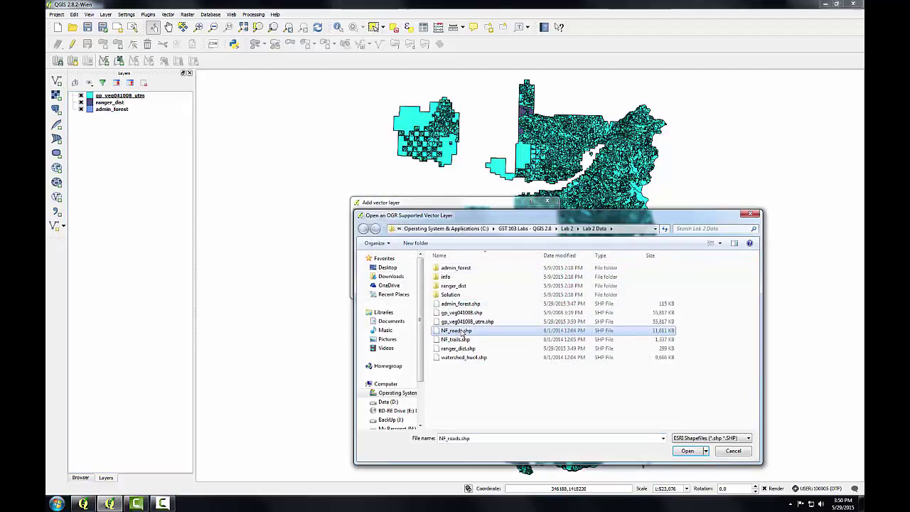
left_click(455, 341, "ctrl")
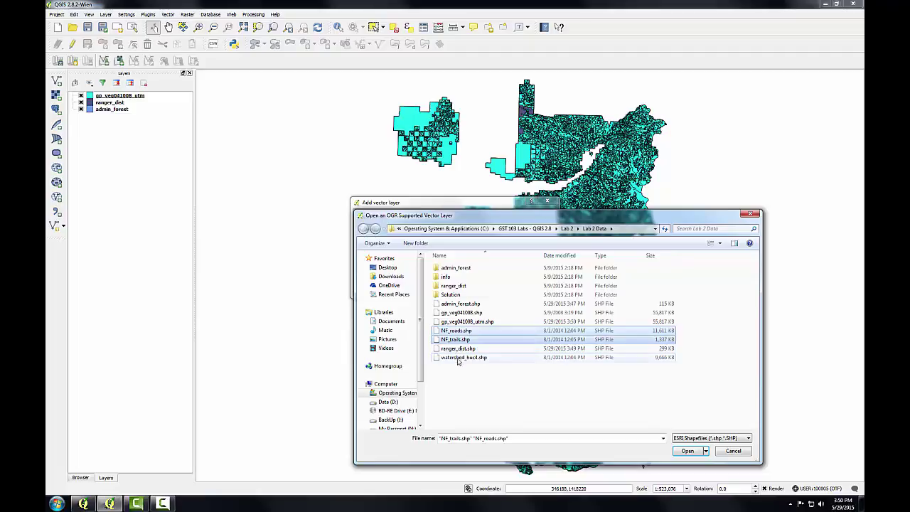
left_click(459, 358, "ctrl")
left_click(686, 452)
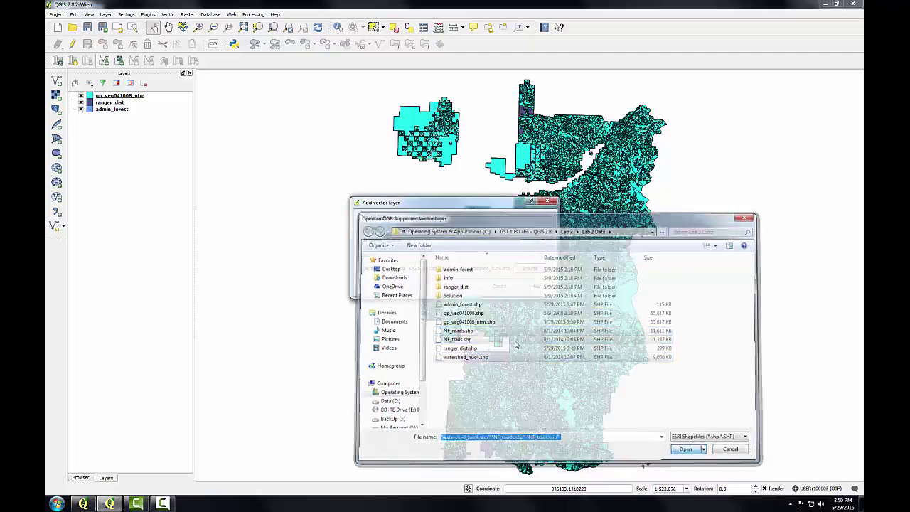
left_click(463, 286)
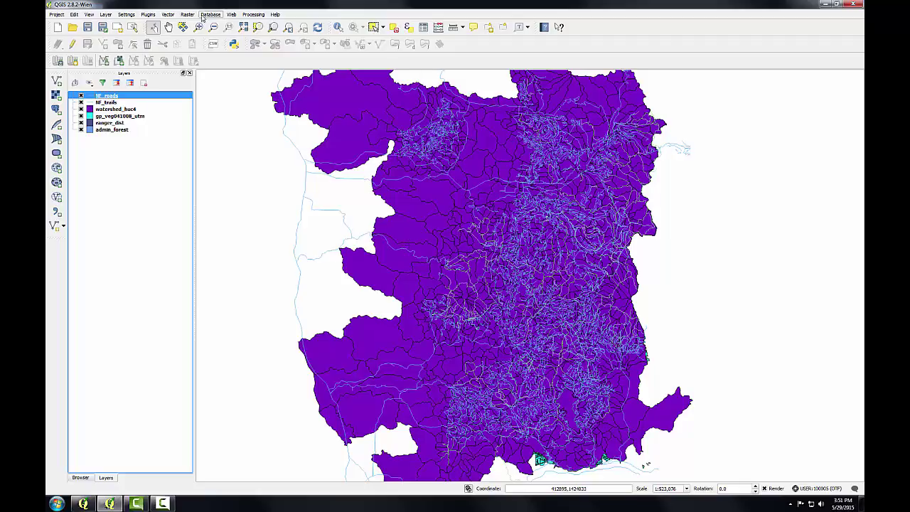
Start a Clip of NF_roads using admin_forest as the clip layer
left_click(176, 16)
mouse_move(188, 56)
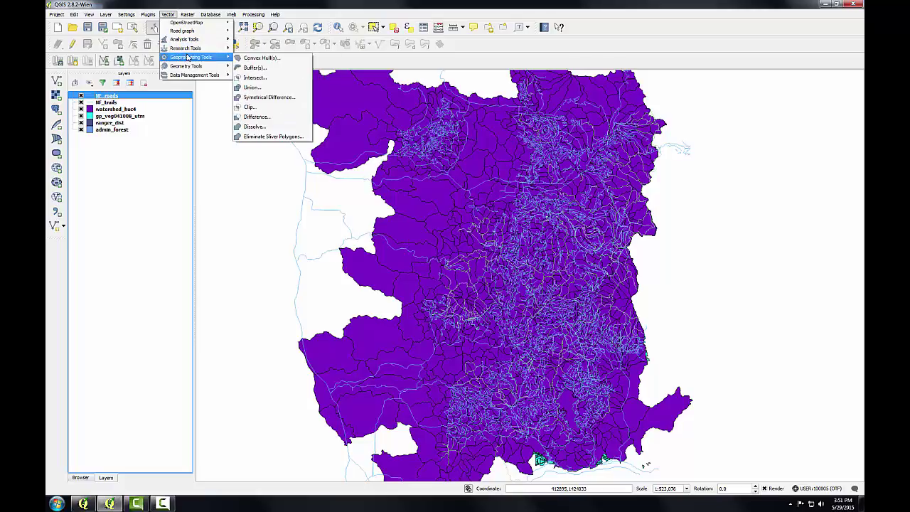
left_click(249, 107)
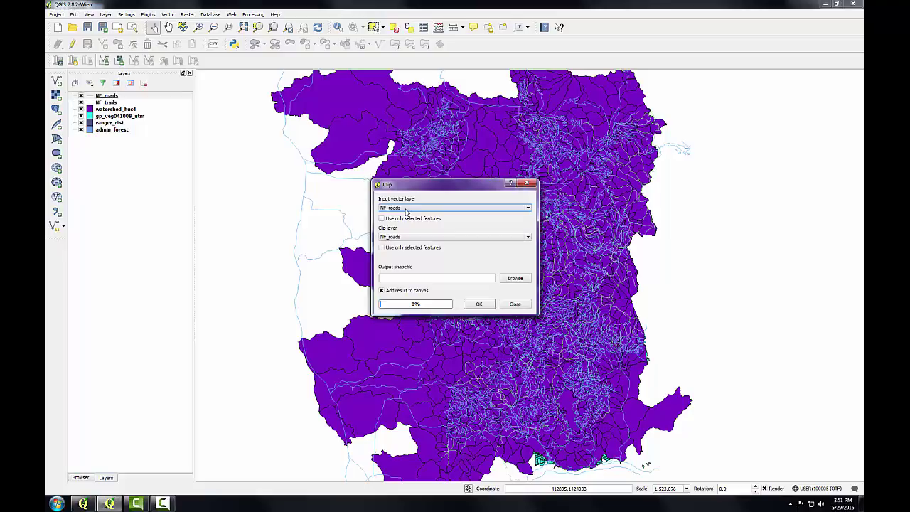
left_click(397, 237)
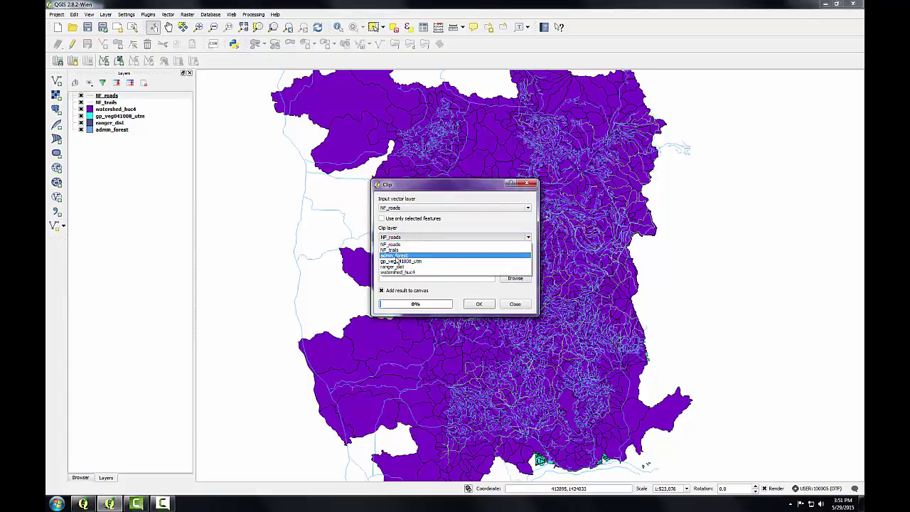
left_click(397, 256)
Save the clip output as NF_roads_clip.shp in the Lab 2 Data folder and run it
left_click(507, 278)
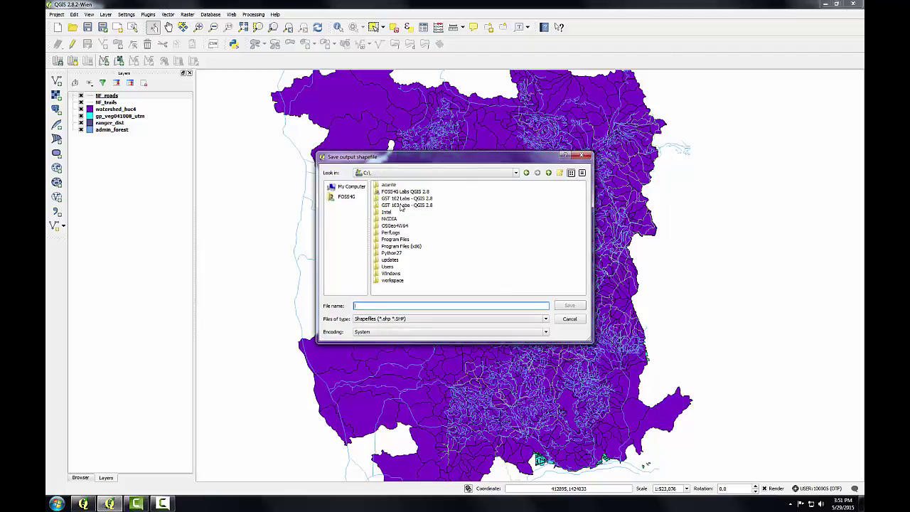
double_click(401, 205)
double_click(387, 191)
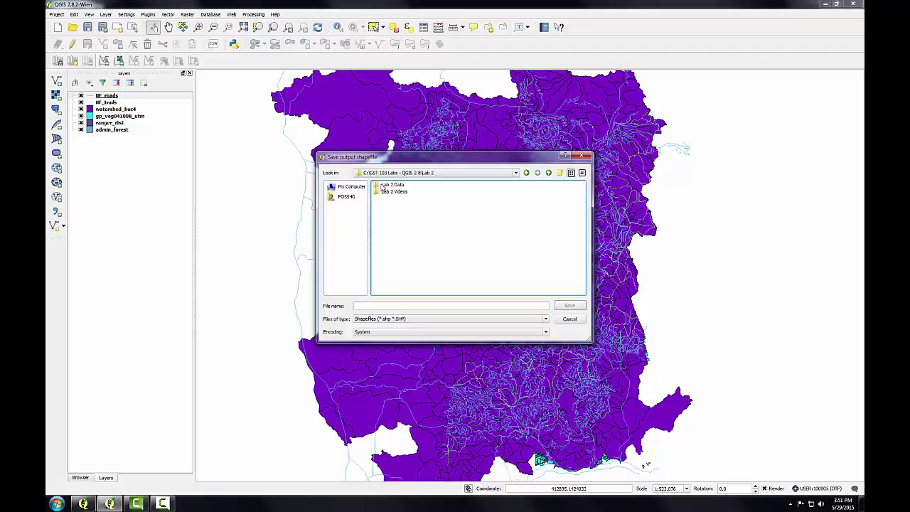
double_click(383, 185)
left_click(392, 234)
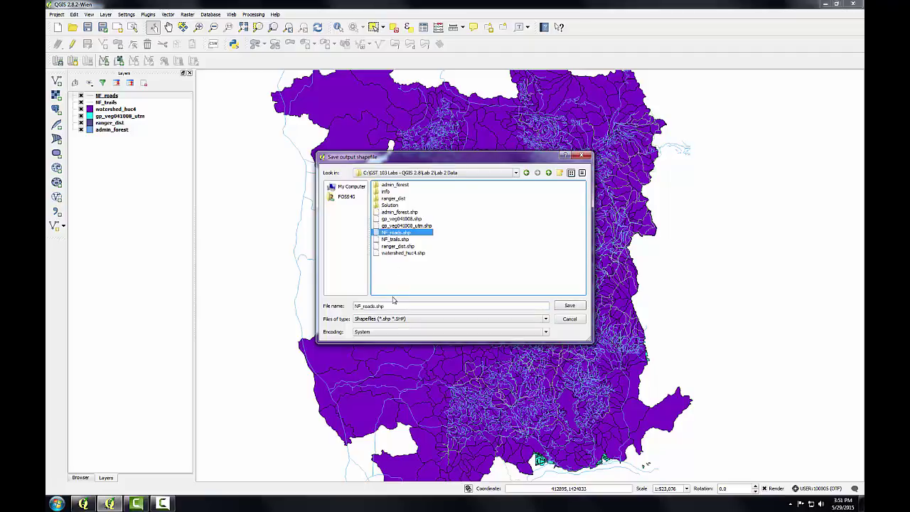
left_click(375, 306)
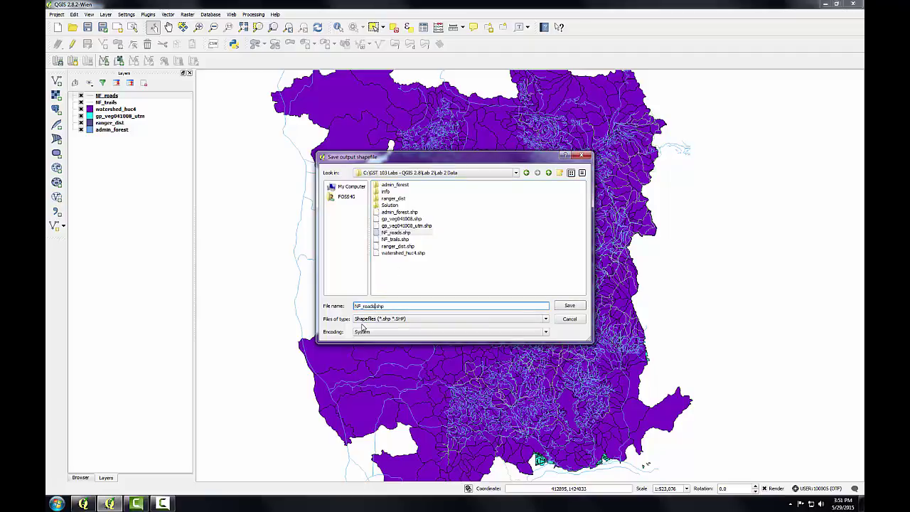
type("_clip")
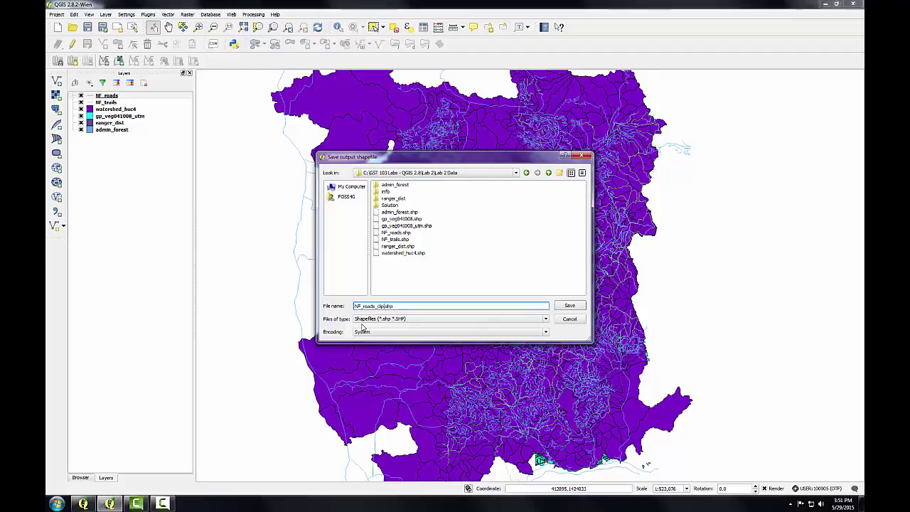
key("Return")
left_click(478, 304)
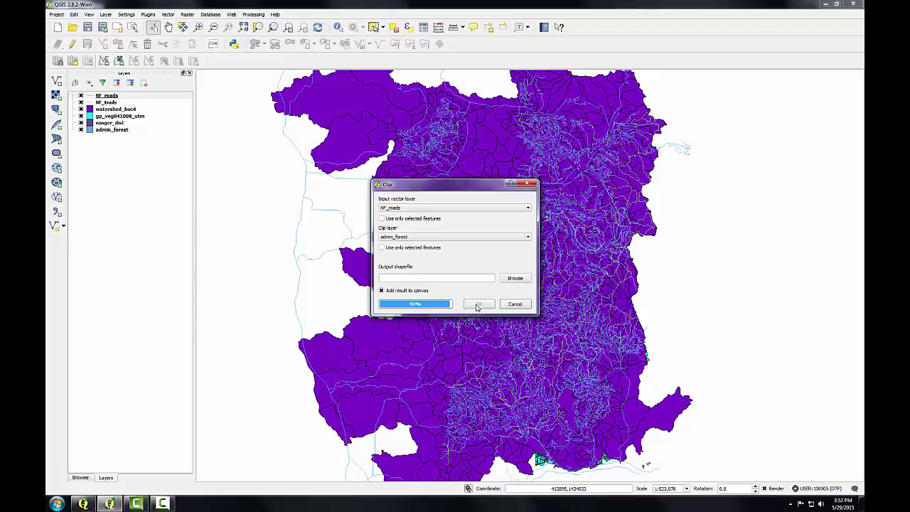
left_click(515, 304)
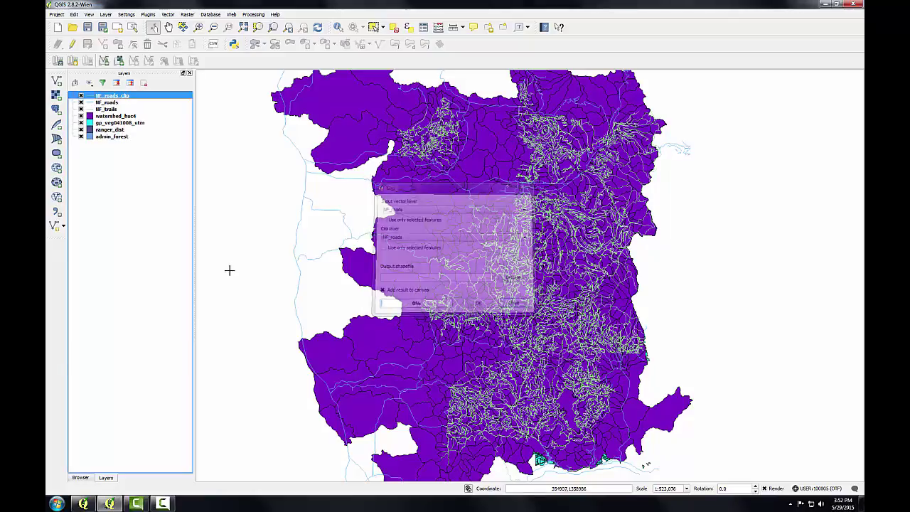
Set the admin_forest simple fill style to No Brush so polygons are hollow
left_click(90, 138)
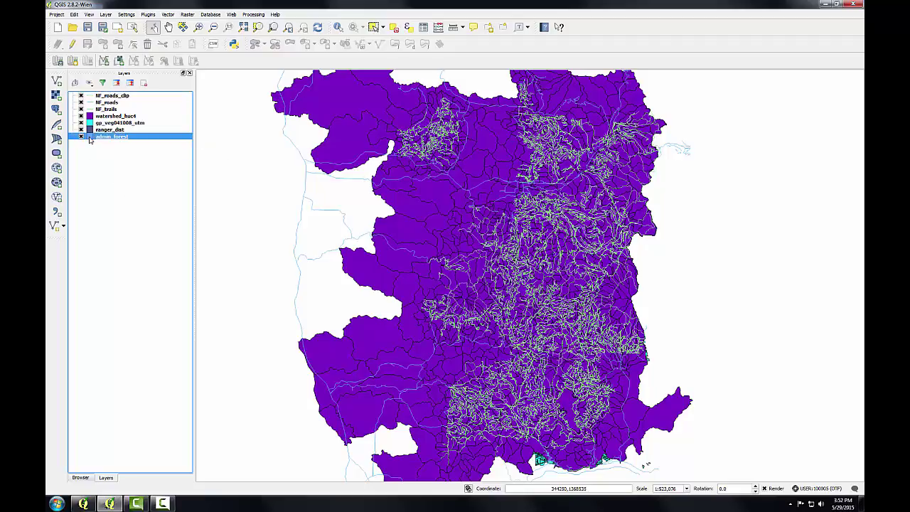
double_click(90, 139)
left_click(241, 115)
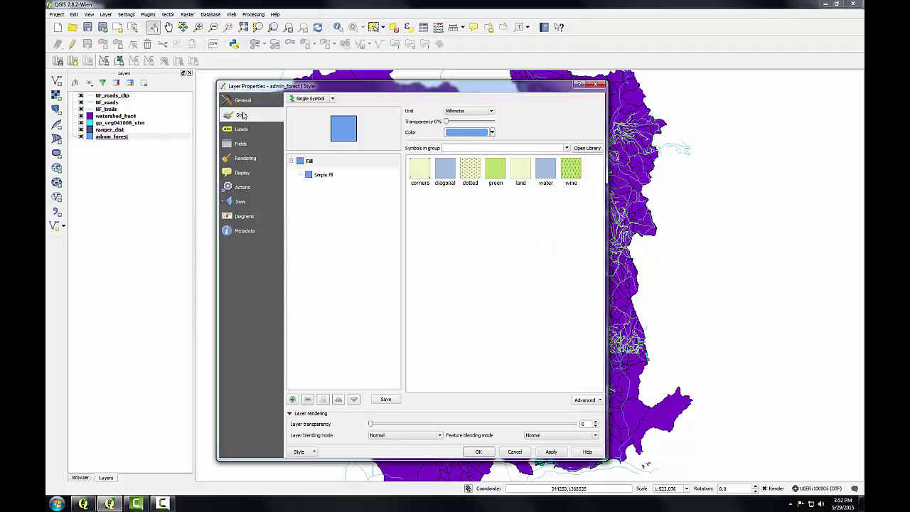
left_click(323, 175)
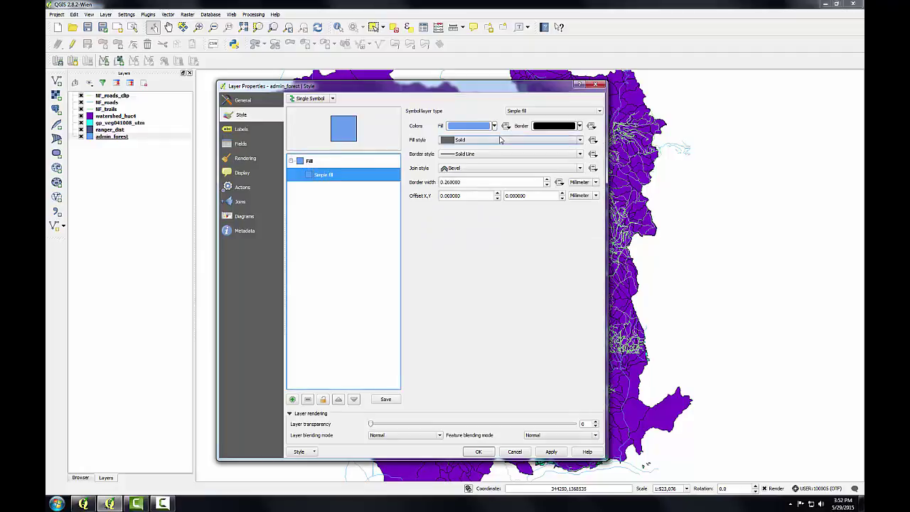
left_click(499, 141)
left_click(520, 138)
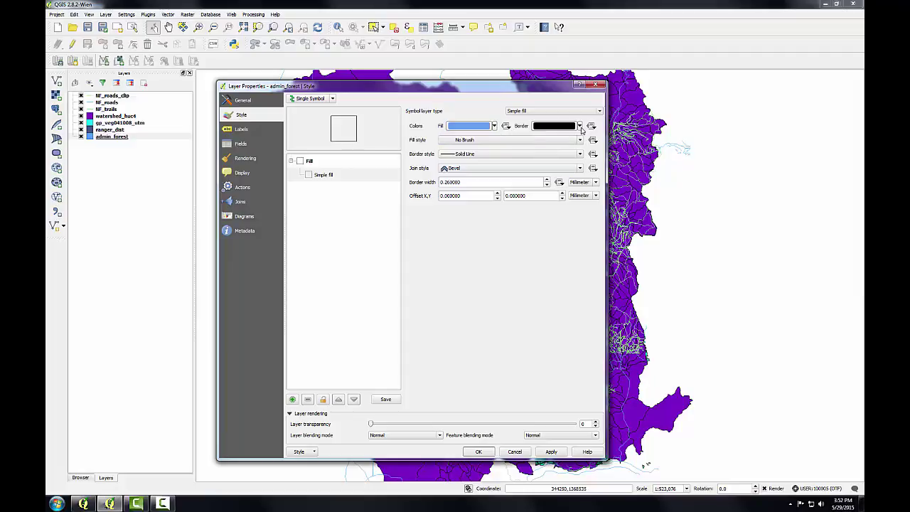
Give admin_forest a green 0.66-wide border and move it to the top of the layers
left_click(579, 126)
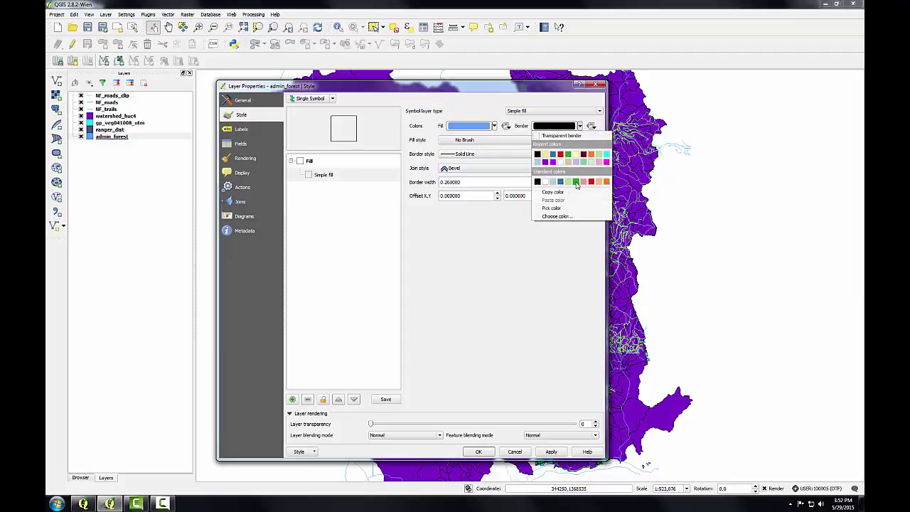
left_click(573, 180)
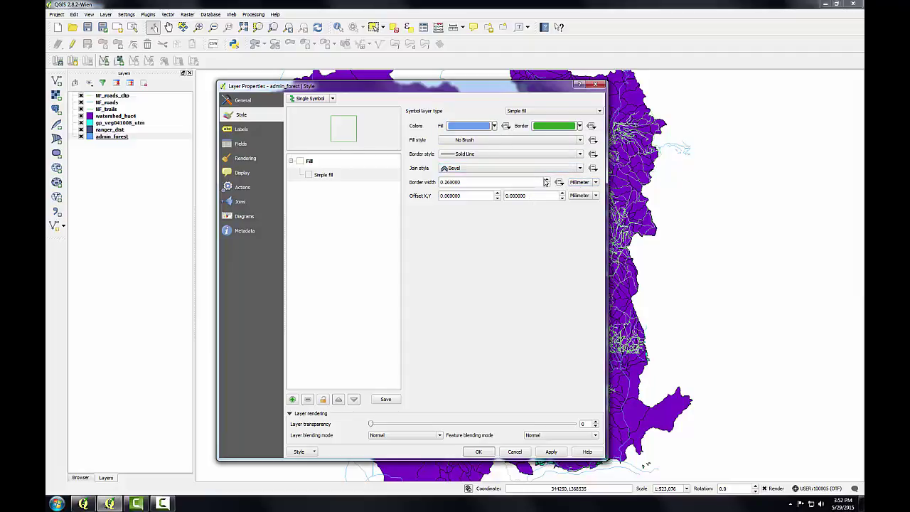
left_click(547, 179)
left_click(546, 179)
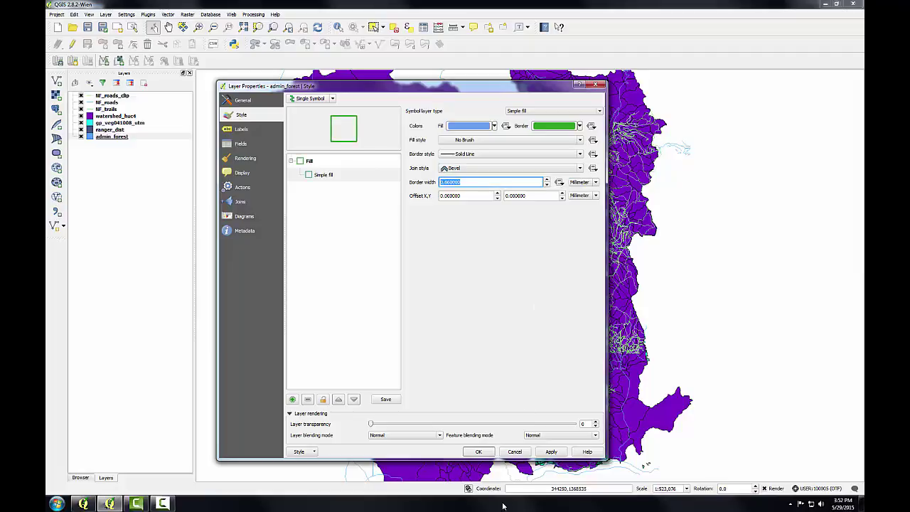
left_click(477, 451)
left_click_drag(118, 137, 104, 95)
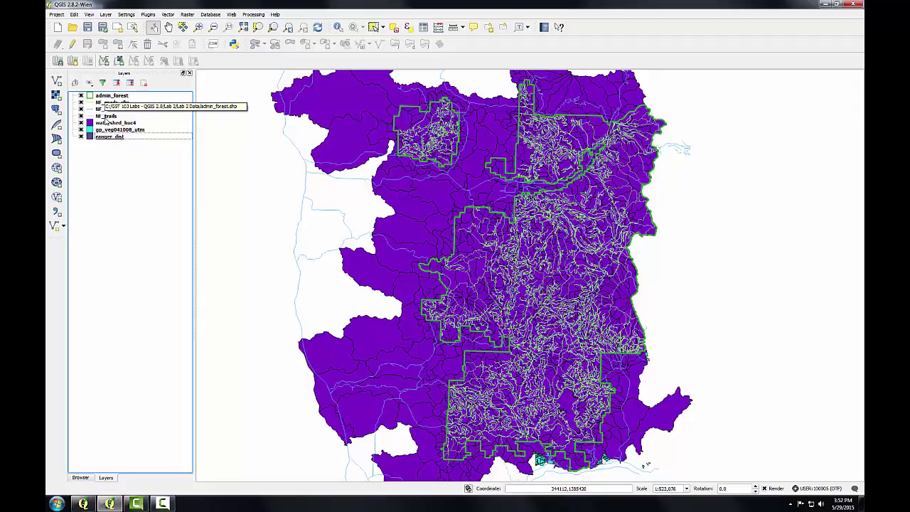
Remove the original unclipped NF_roads layer from the project
left_click(106, 116)
right_click(104, 110)
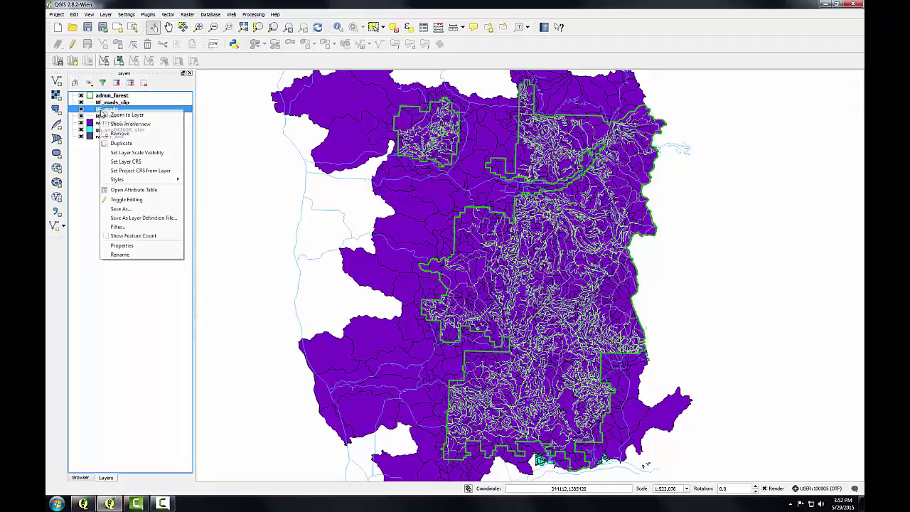
key("Escape")
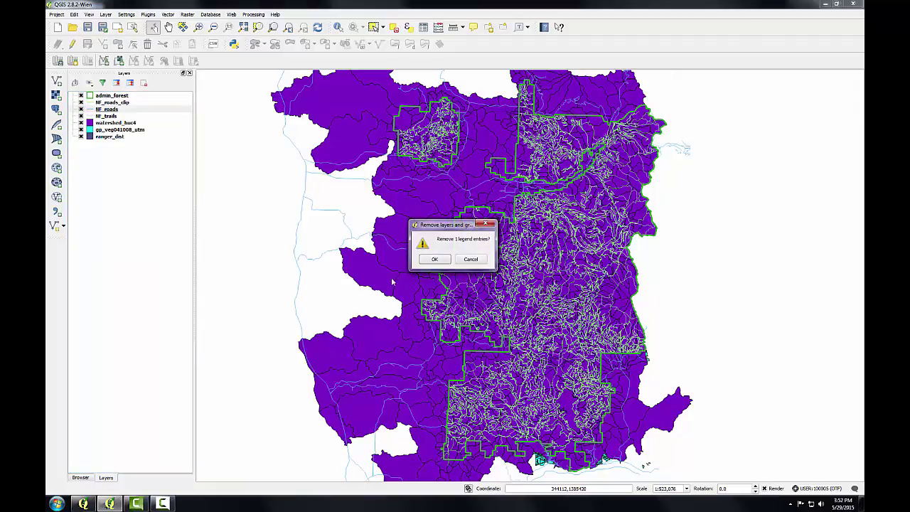
left_click(435, 260)
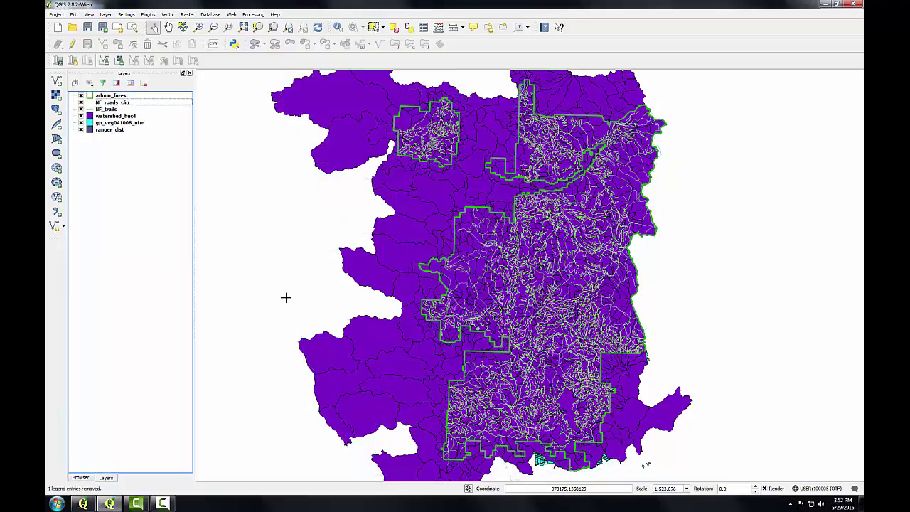